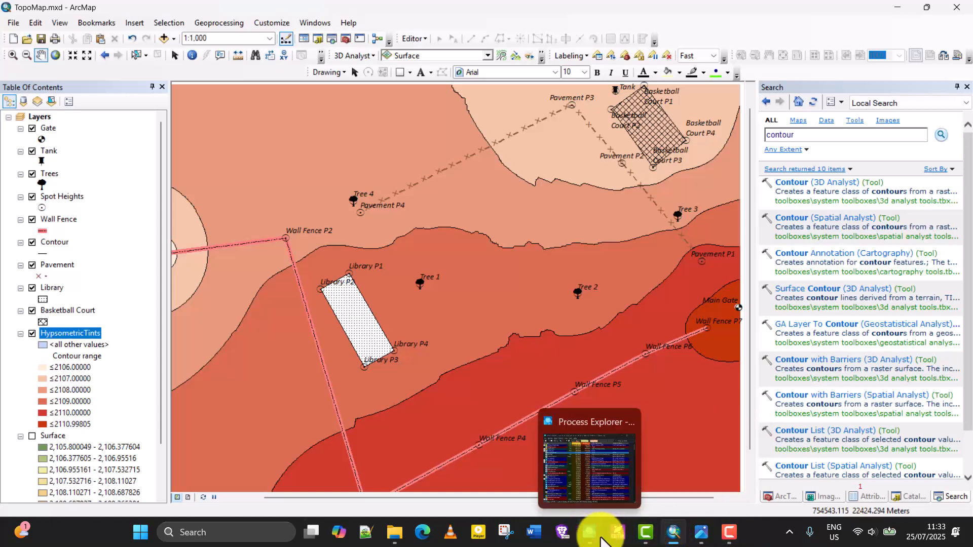
Step: Switch to the photo viewer with 103_4.jpg and examine how contour lines and their elevation labels are drawn on the scanned topographic map
{"action": "left_click", "coordinate": [701, 534]}
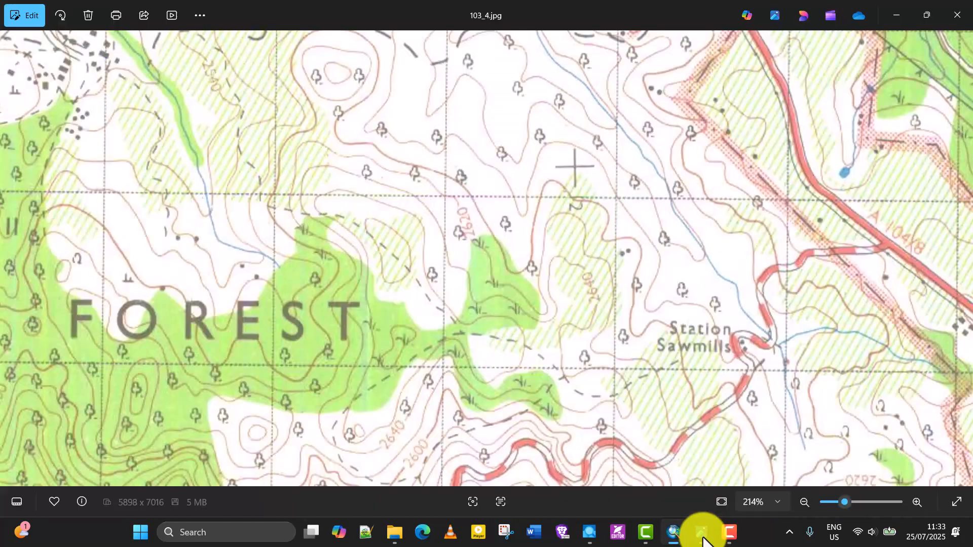
{"action": "left_click_drag", "start_coordinate": [560, 274], "coordinate": [667, 317]}
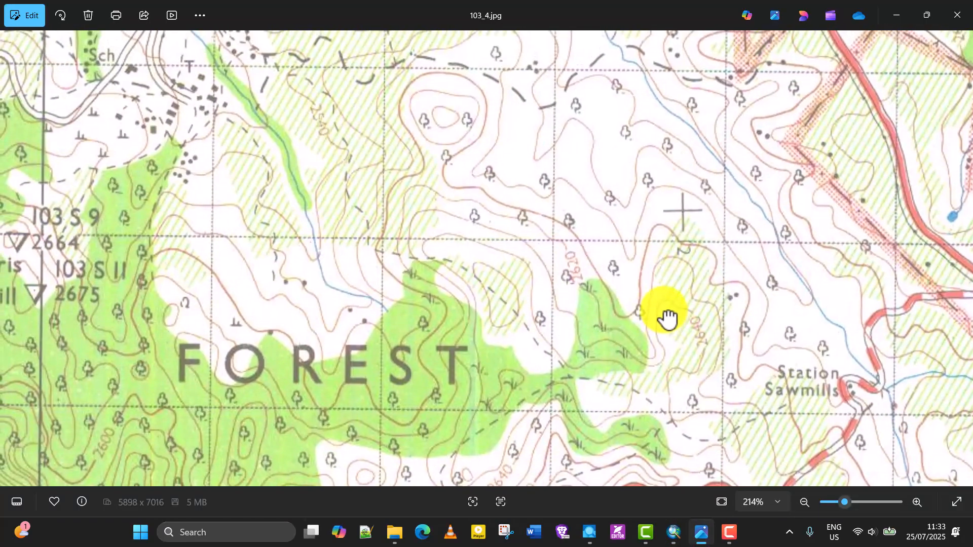
{"action": "left_click_drag", "start_coordinate": [625, 282], "coordinate": [645, 348]}
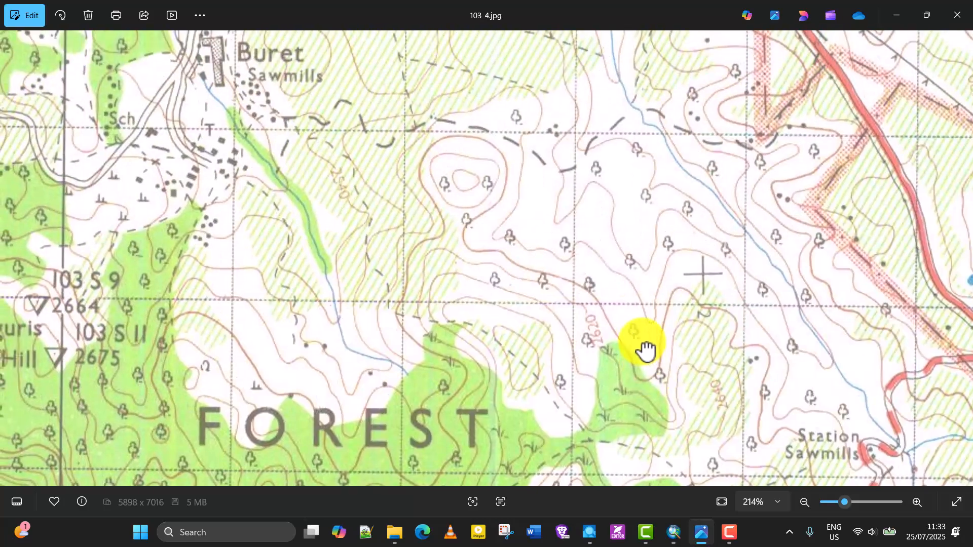
{"action": "left_click_drag", "start_coordinate": [515, 208], "coordinate": [565, 284]}
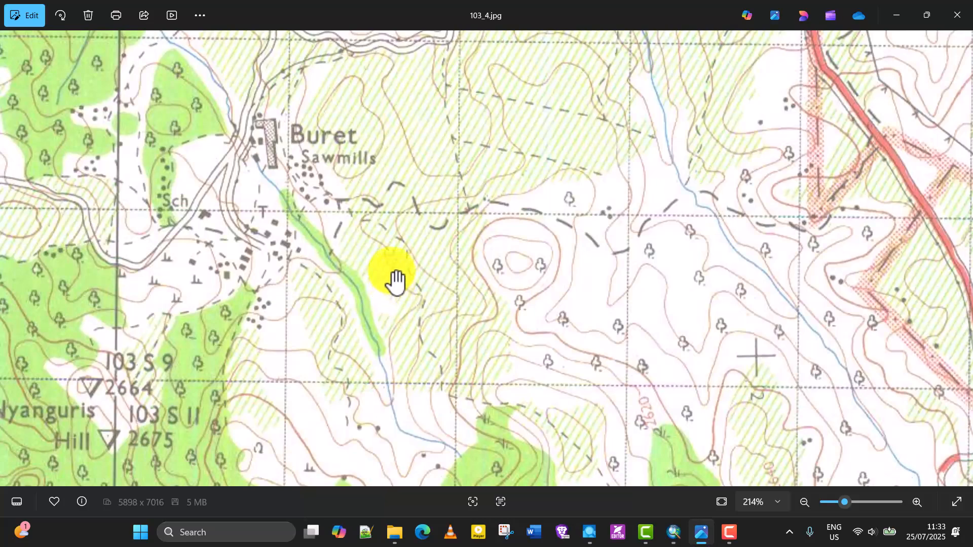
{"action": "left_click_drag", "start_coordinate": [560, 306], "coordinate": [515, 245]}
{"action": "left_click_drag", "start_coordinate": [652, 315], "coordinate": [647, 250]}
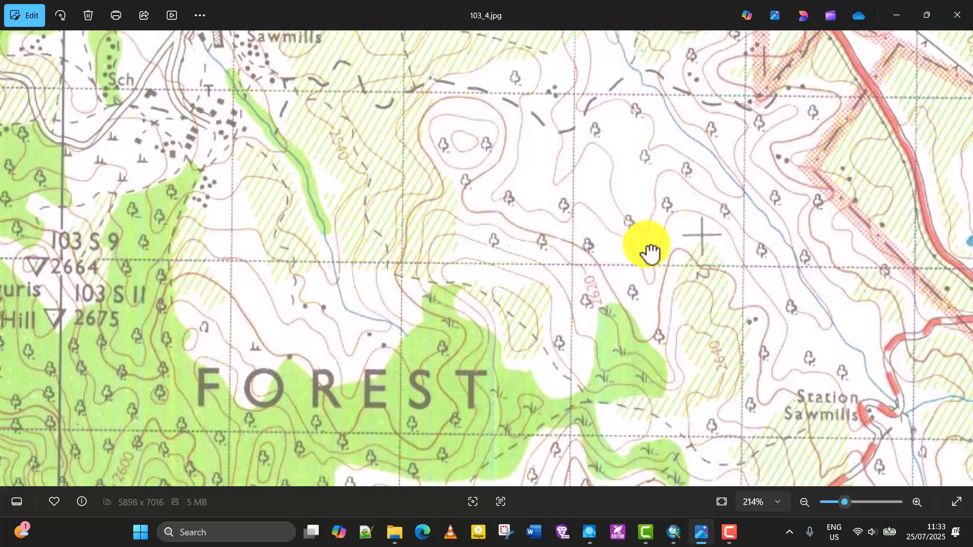
{"action": "left_click_drag", "start_coordinate": [677, 288], "coordinate": [641, 188]}
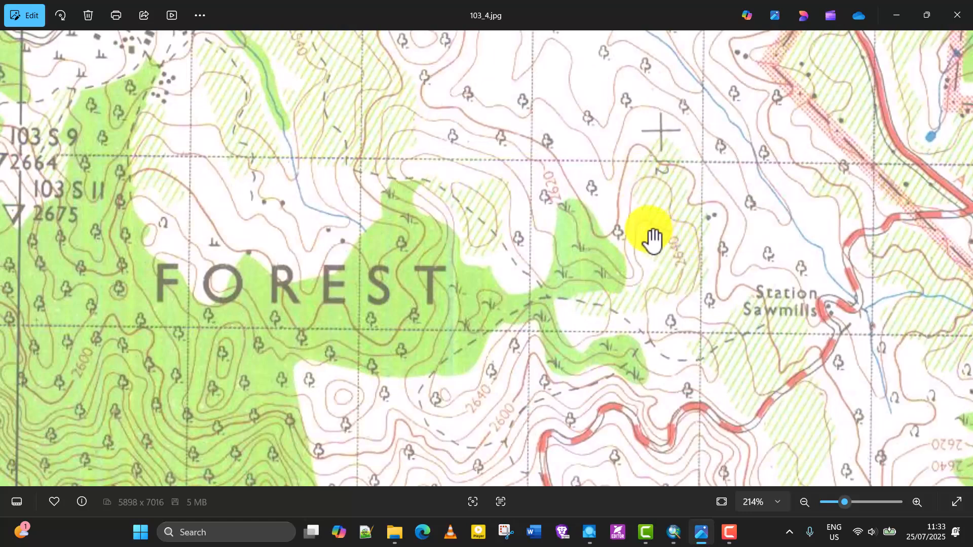
{"action": "left_click_drag", "start_coordinate": [569, 208], "coordinate": [570, 254]}
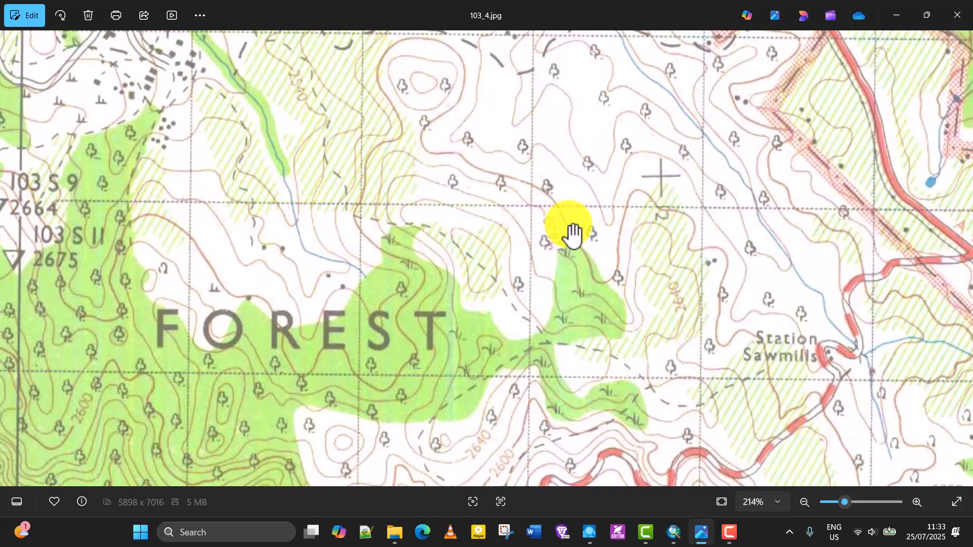
{"action": "left_click_drag", "start_coordinate": [547, 226], "coordinate": [618, 203]}
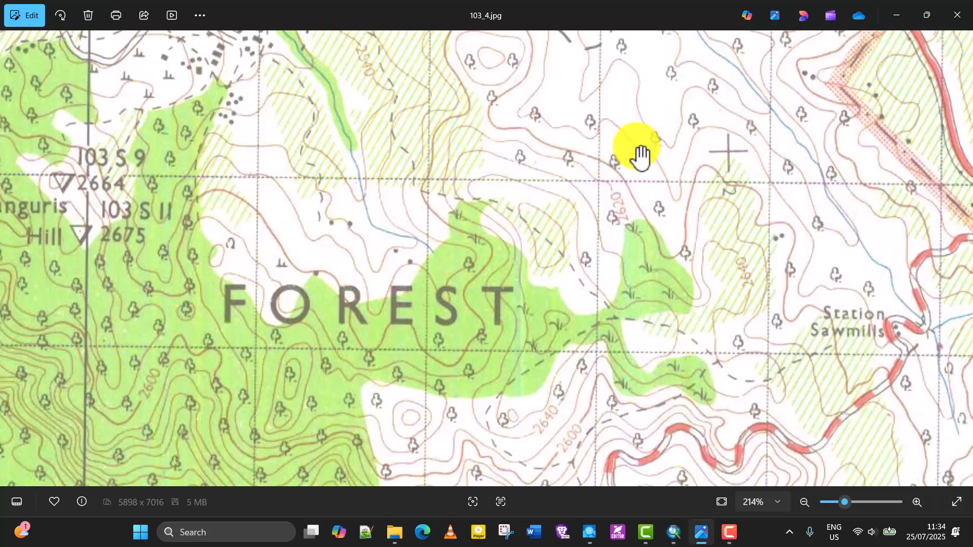
{"action": "left_click_drag", "start_coordinate": [630, 178], "coordinate": [592, 441]}
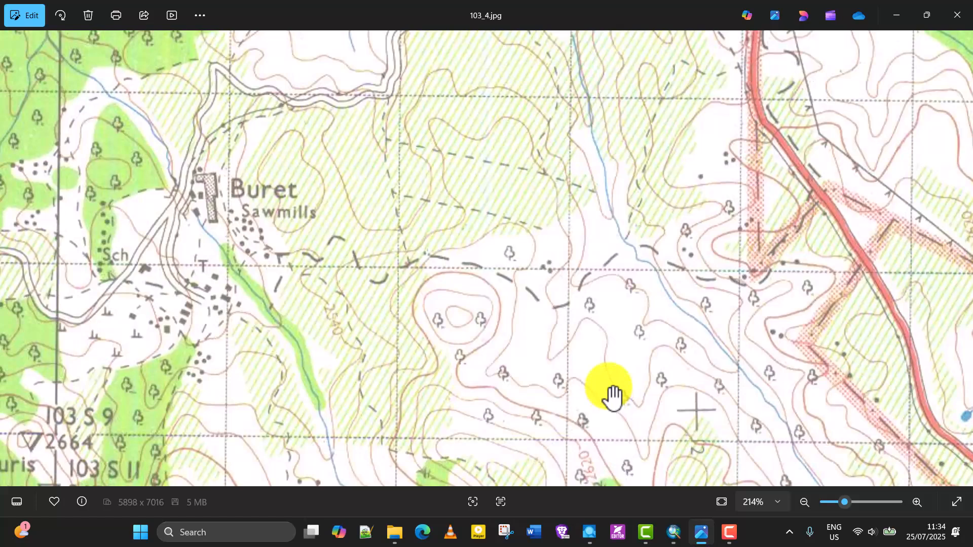
{"action": "left_click_drag", "start_coordinate": [600, 353], "coordinate": [603, 191]}
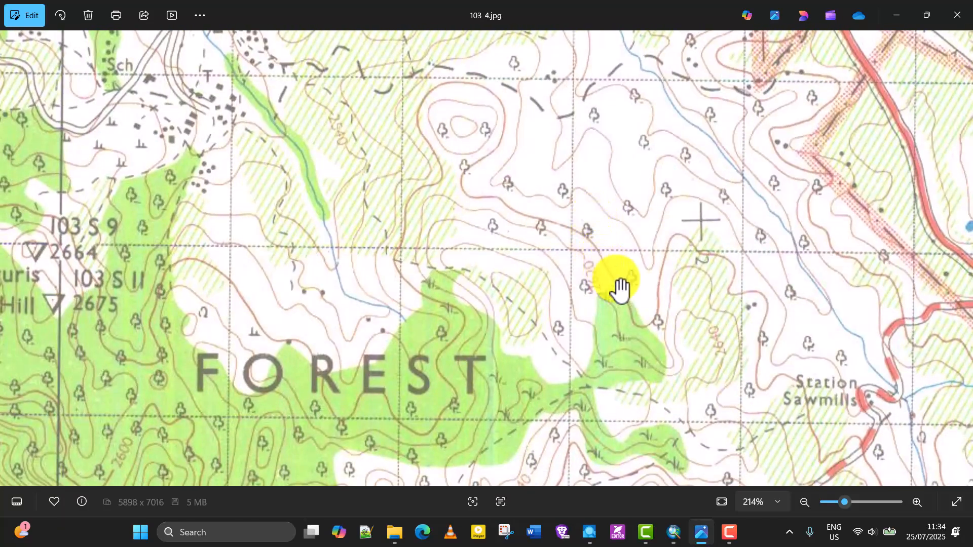
{"action": "left_click_drag", "start_coordinate": [512, 269], "coordinate": [543, 227]}
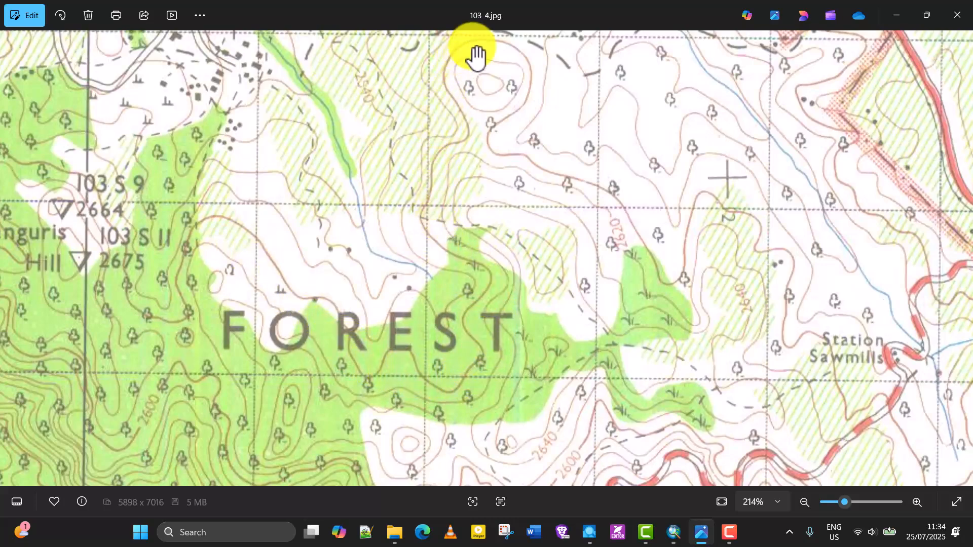
{"action": "scroll", "coordinate": [652, 235], "scroll_direction": "down", "scroll_amount": 3}
{"action": "scroll", "coordinate": [651, 235], "scroll_direction": "right", "scroll_amount": 3}
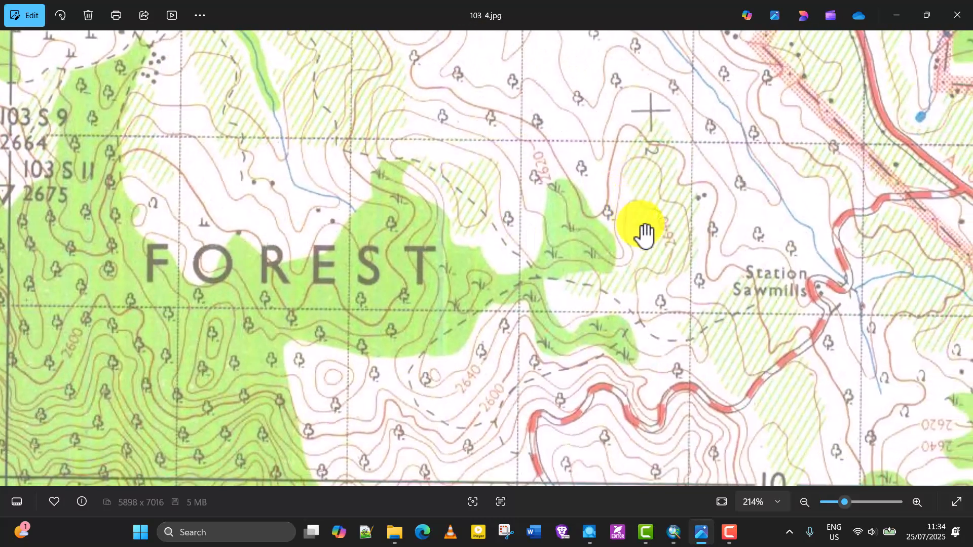
{"action": "left_click_drag", "start_coordinate": [758, 320], "coordinate": [643, 182]}
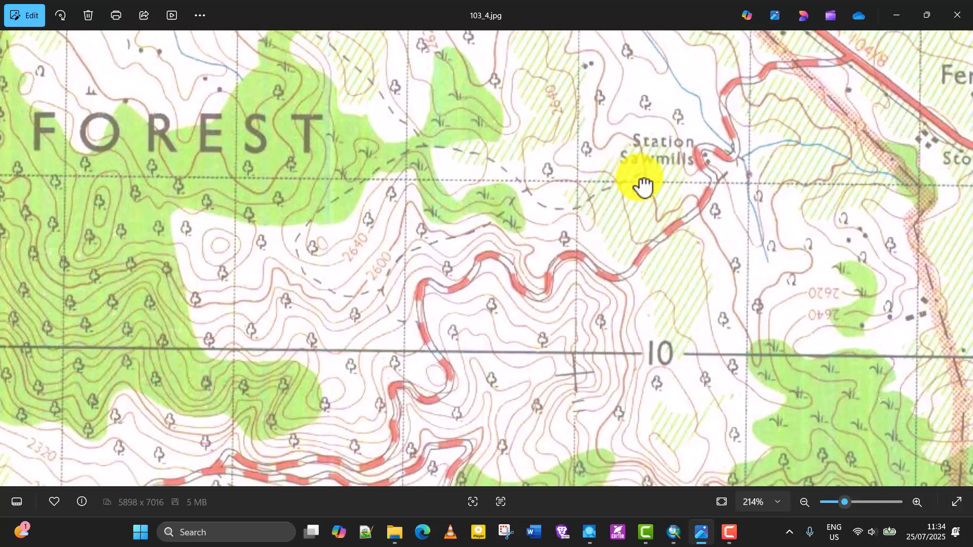
{"action": "scroll", "coordinate": [770, 213], "scroll_direction": "up", "scroll_amount": 10}
{"action": "scroll", "coordinate": [770, 213], "scroll_direction": "left", "scroll_amount": 4}
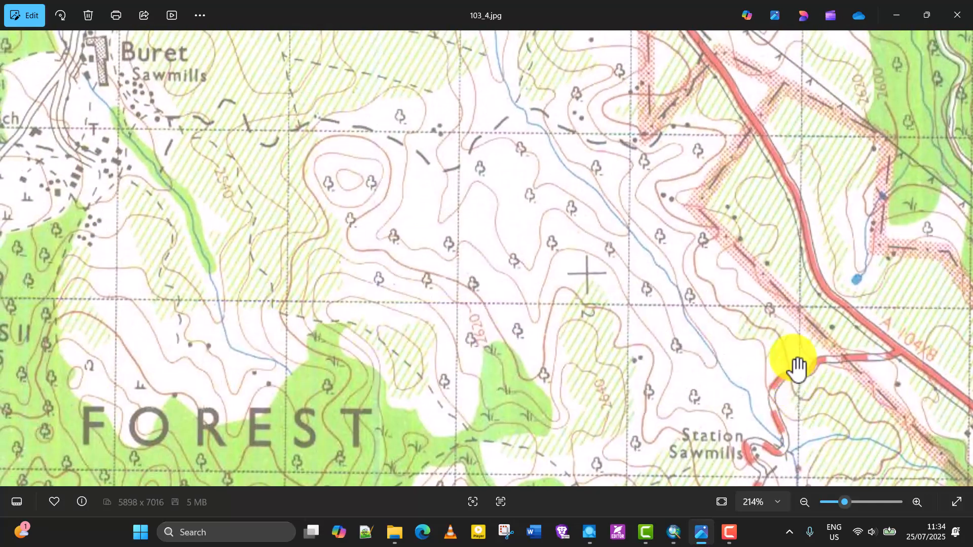
{"action": "scroll", "coordinate": [821, 377], "scroll_direction": "up", "scroll_amount": 5}
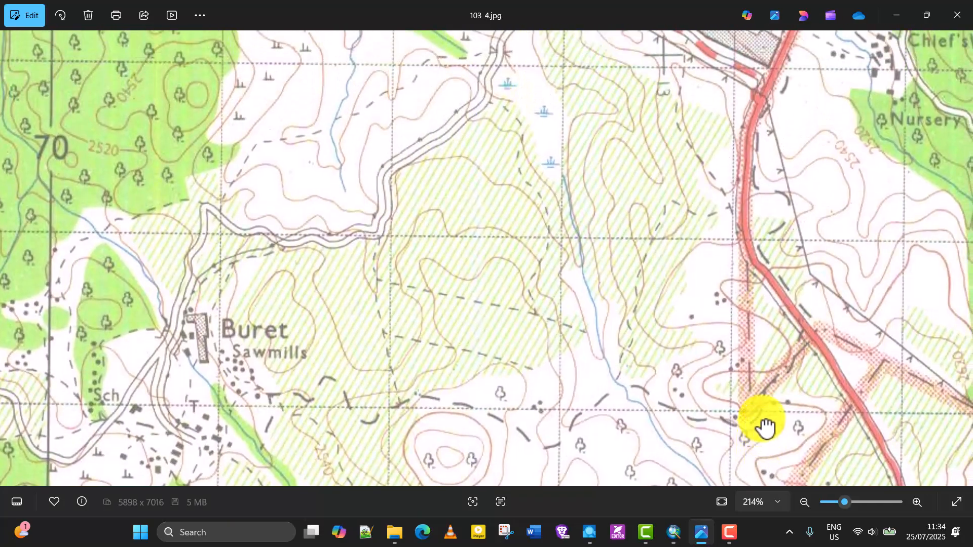
{"action": "scroll", "coordinate": [763, 385], "scroll_direction": "down", "scroll_amount": 8}
{"action": "scroll", "coordinate": [571, 223], "scroll_direction": "left", "scroll_amount": 3}
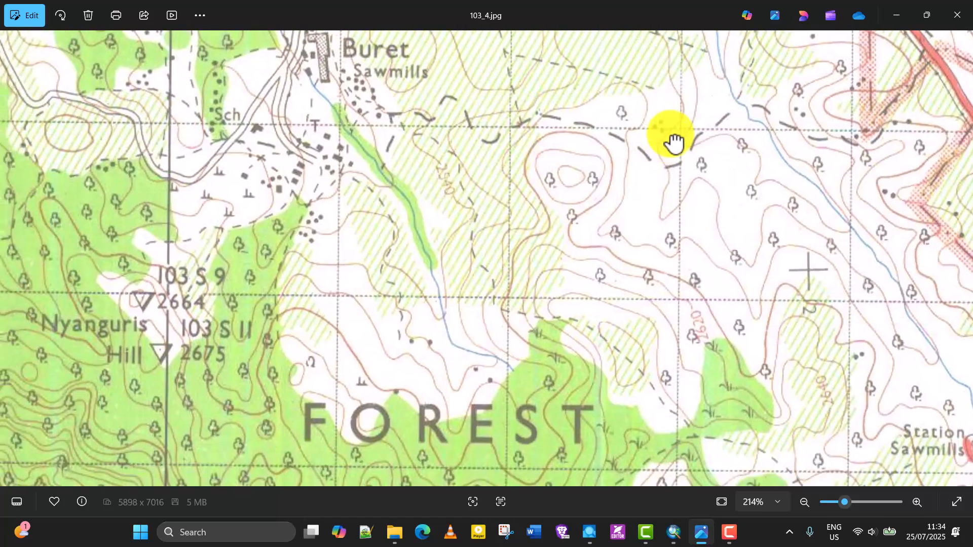
{"action": "scroll", "coordinate": [724, 114], "scroll_direction": "down", "scroll_amount": 2}
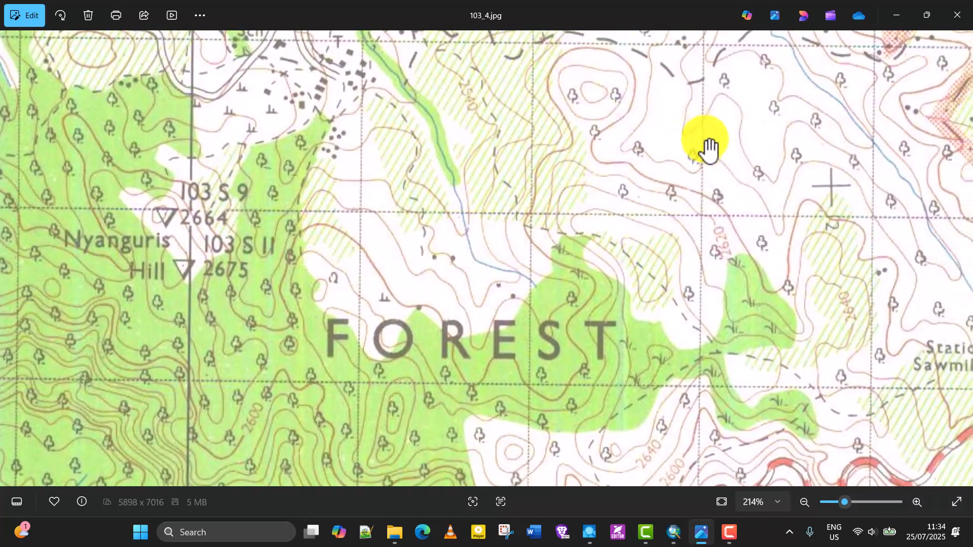
{"action": "left_click_drag", "start_coordinate": [781, 252], "coordinate": [606, 219]}
{"action": "left_click_drag", "start_coordinate": [769, 275], "coordinate": [607, 167]}
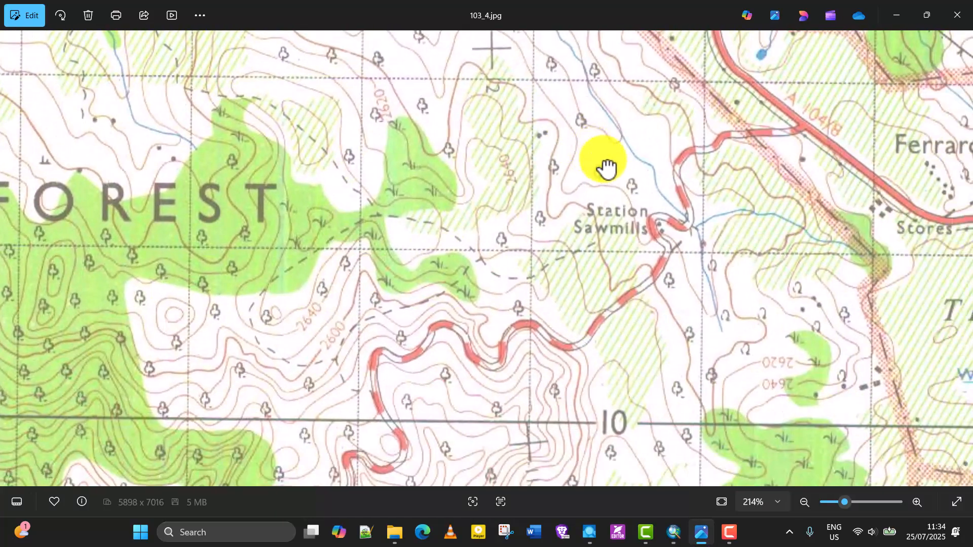
Step: Switch back to ArcMap, open the Contour layer's attribute table and sort it by the Contour field in ascending order
{"action": "left_click", "coordinate": [670, 530]}
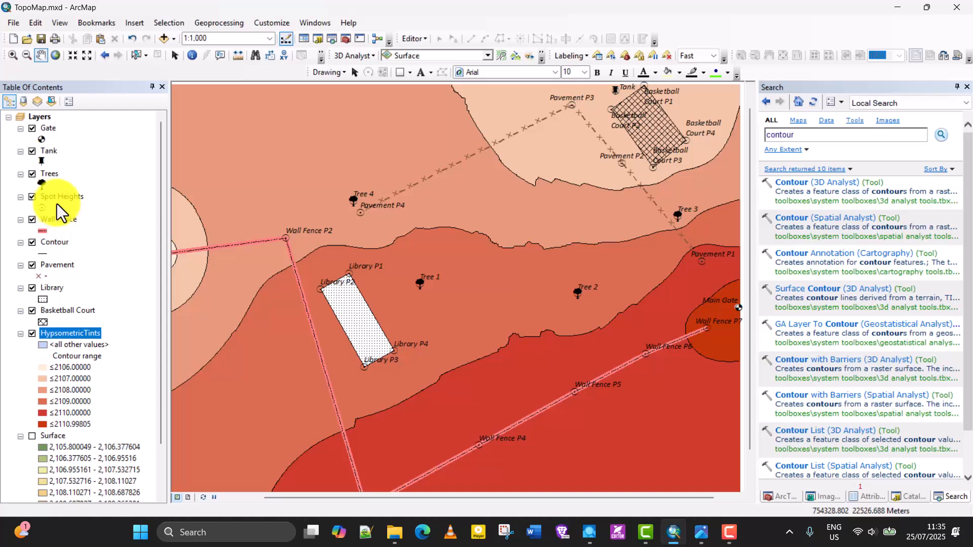
{"action": "right_click", "coordinate": [53, 241]}
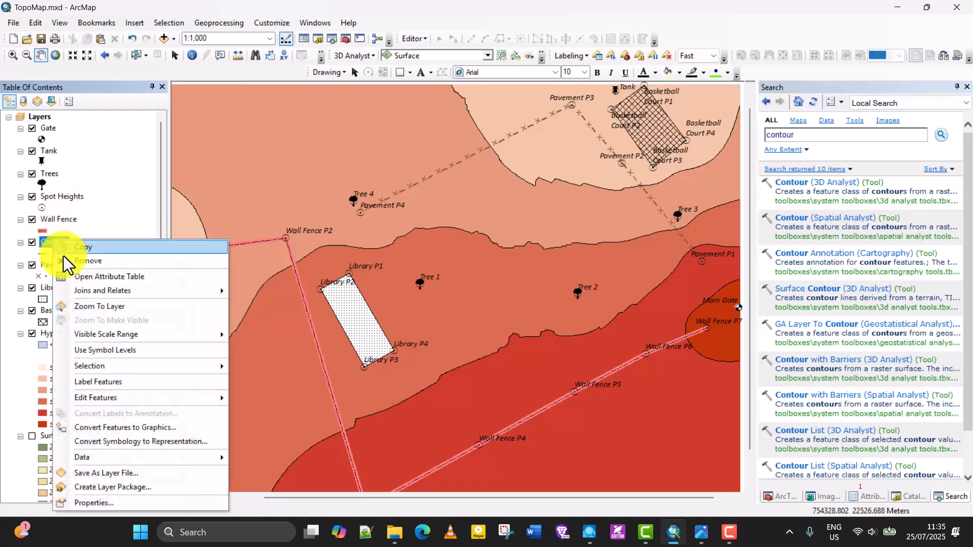
{"action": "left_click", "coordinate": [92, 277]}
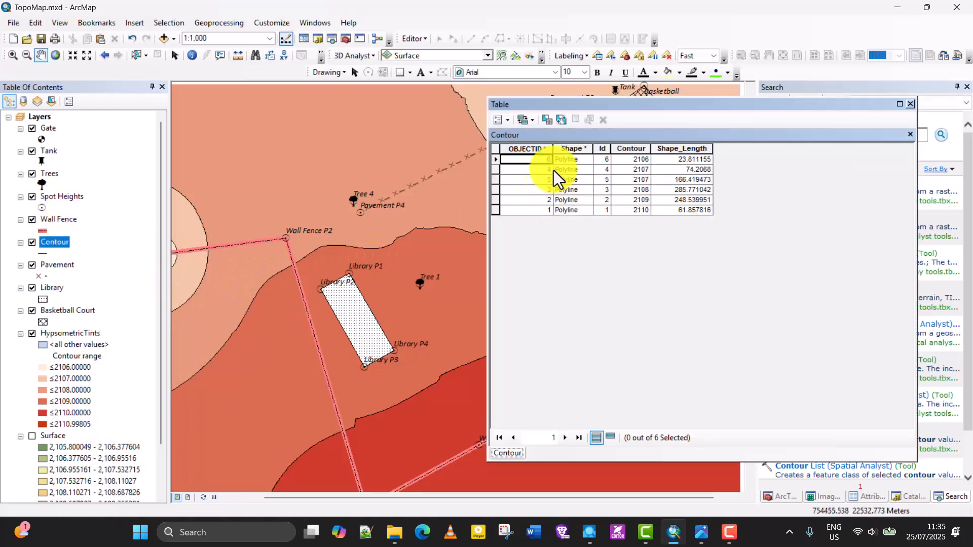
{"action": "mouse_move", "coordinate": [606, 104]}
{"action": "left_mouse_down"}
{"action": "mouse_move", "coordinate": [566, 135]}
{"action": "mouse_move", "coordinate": [568, 105]}
{"action": "mouse_move", "coordinate": [616, 101]}
{"action": "left_mouse_up"}
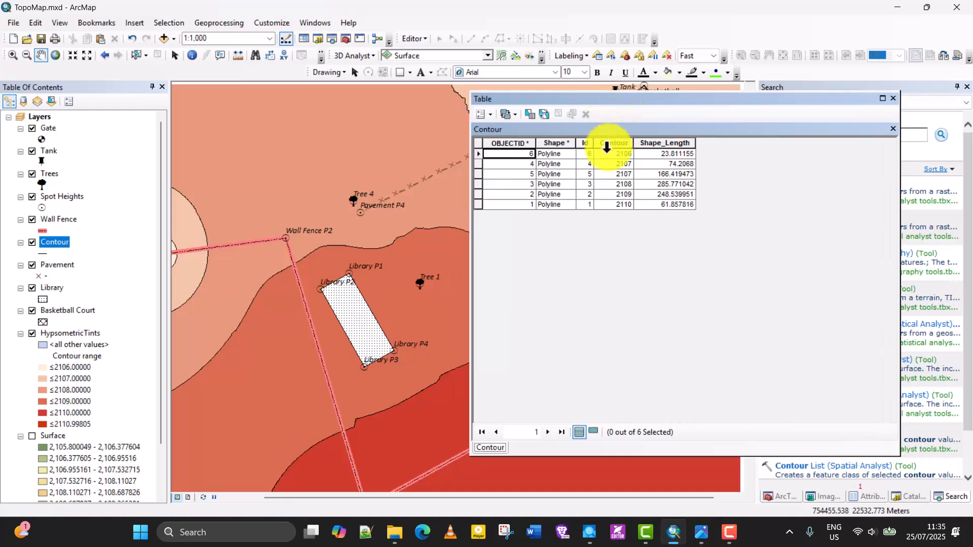
{"action": "right_click", "coordinate": [616, 144]}
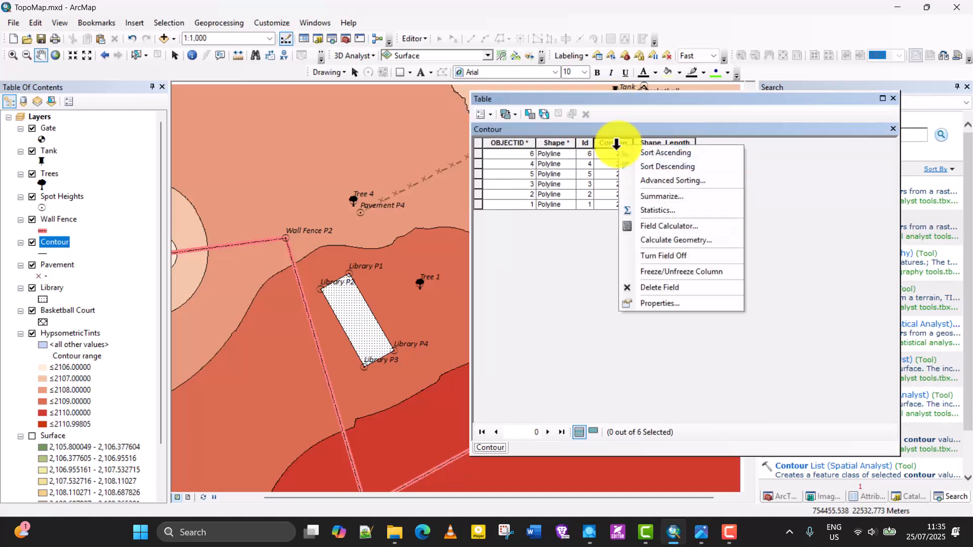
{"action": "left_click", "coordinate": [684, 153]}
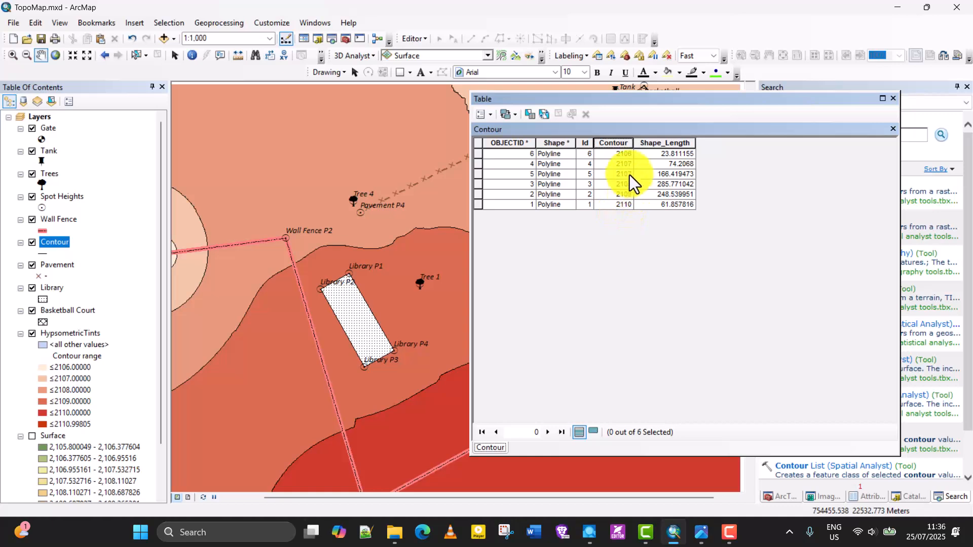
{"action": "left_click", "coordinate": [617, 154]}
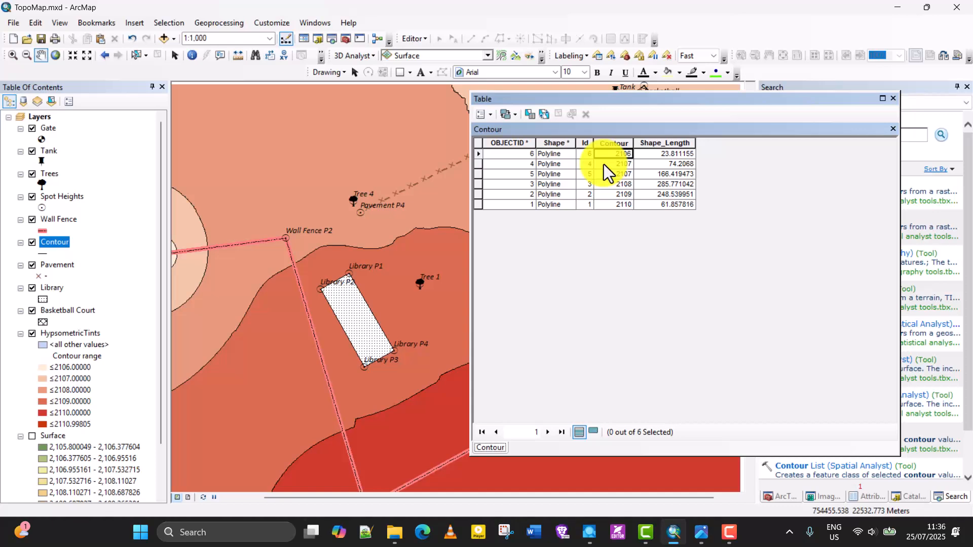
Step: Add a field named ContourType of type Short Integer to the Contour attribute table
{"action": "left_click", "coordinate": [490, 115]}
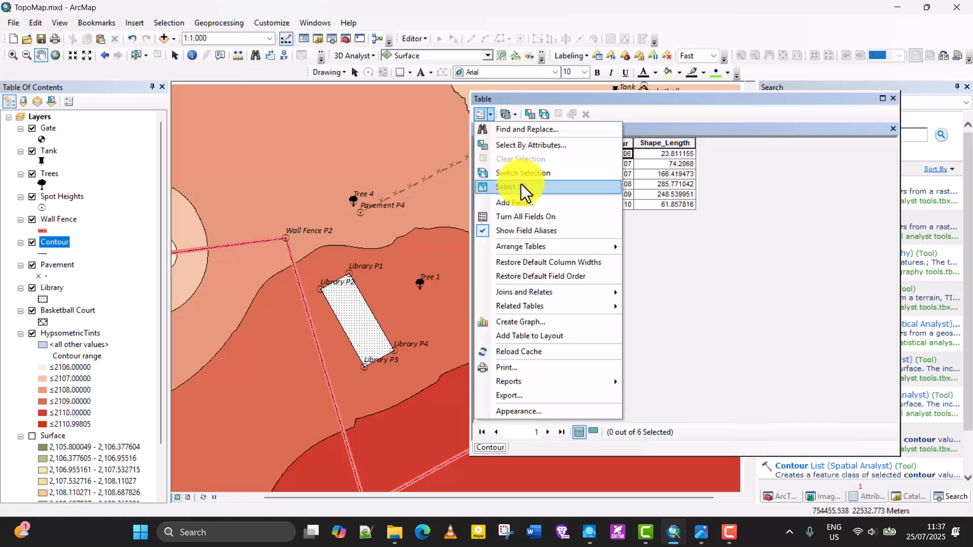
{"action": "left_click", "coordinate": [525, 202]}
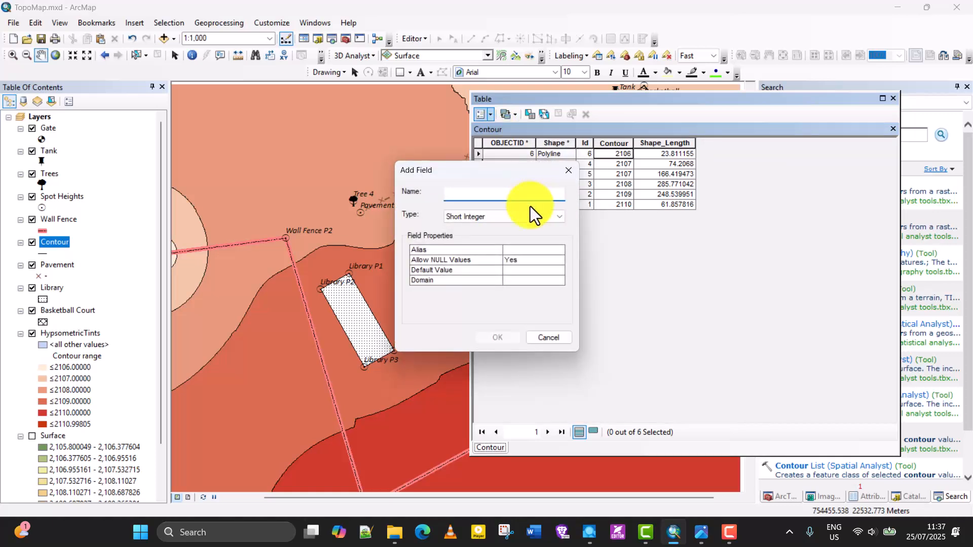
{"action": "type", "text": "ContourType"}
{"action": "left_click_drag", "start_coordinate": [486, 192], "coordinate": [443, 196]}
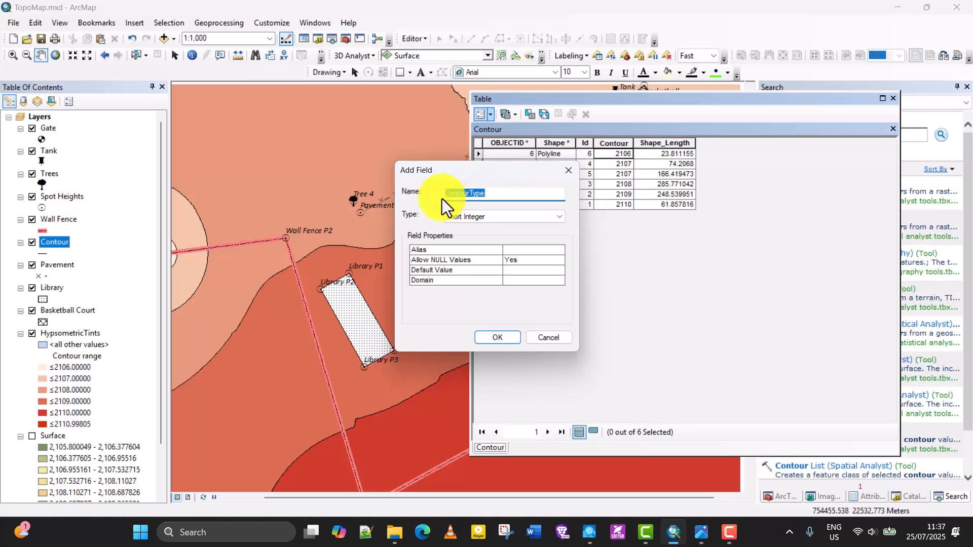
{"action": "left_click", "coordinate": [470, 218]}
{"action": "left_click", "coordinate": [479, 215]}
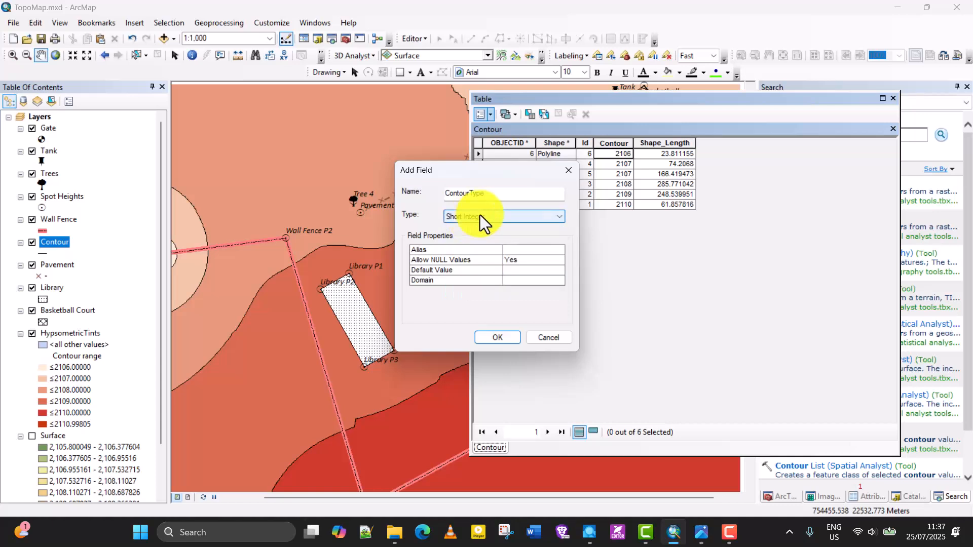
{"action": "left_click", "coordinate": [480, 221]}
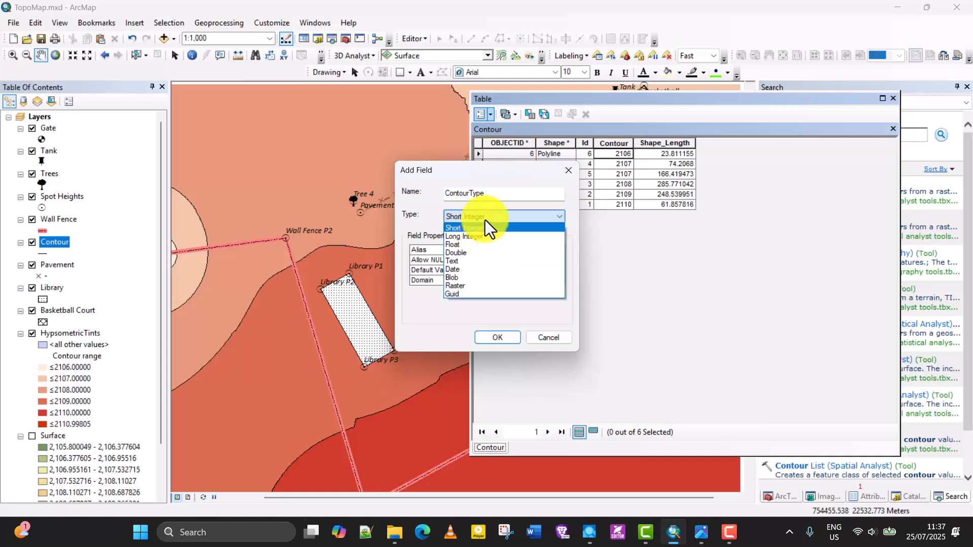
{"action": "left_click", "coordinate": [485, 220]}
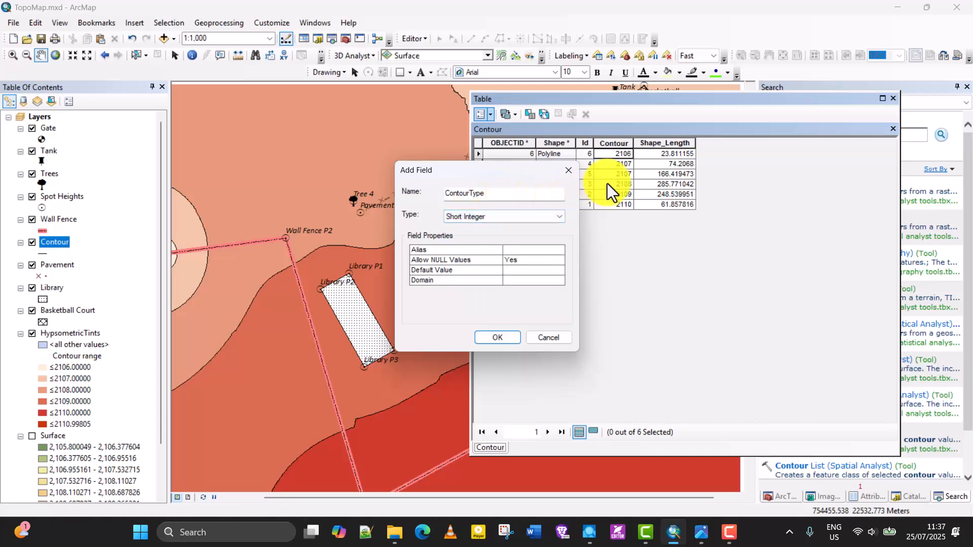
{"action": "left_click_drag", "start_coordinate": [518, 171], "coordinate": [630, 230]}
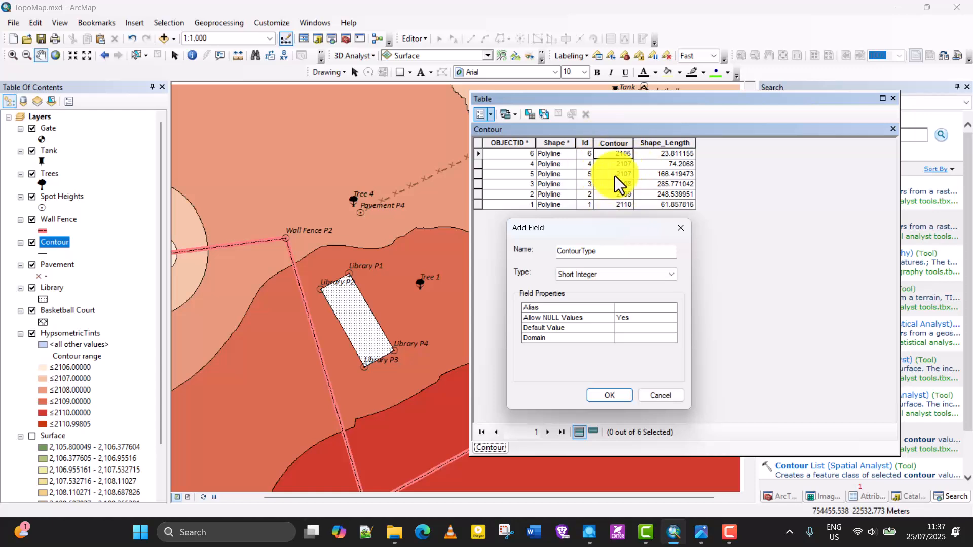
{"action": "left_click_drag", "start_coordinate": [595, 226], "coordinate": [585, 187]}
{"action": "left_click", "coordinate": [595, 228]}
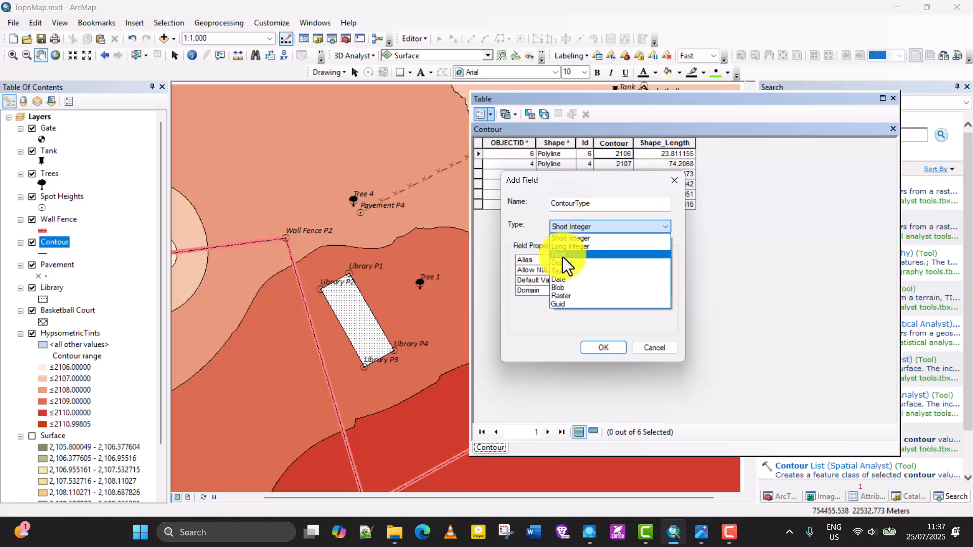
{"action": "left_click", "coordinate": [576, 194]}
{"action": "left_click", "coordinate": [574, 226]}
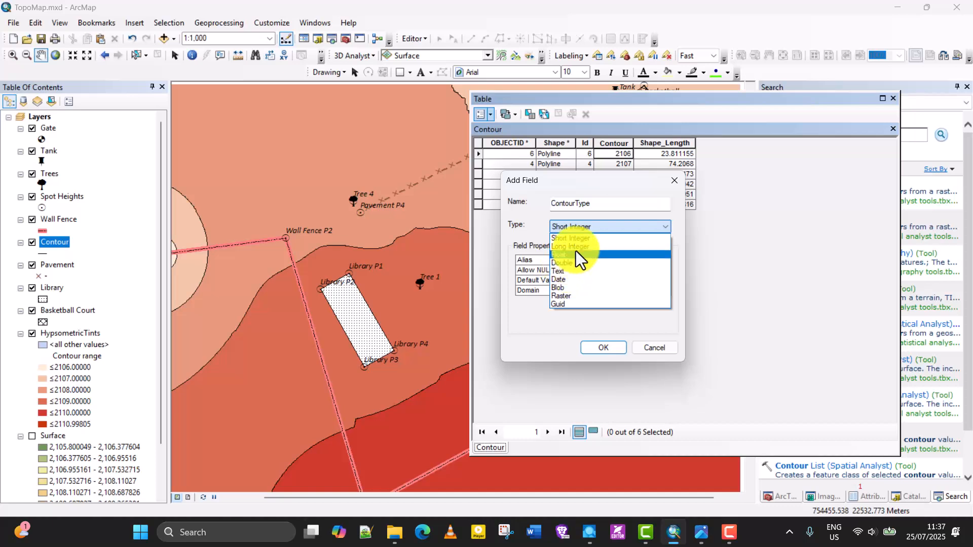
{"action": "left_click", "coordinate": [594, 184]}
{"action": "left_click", "coordinate": [612, 347]}
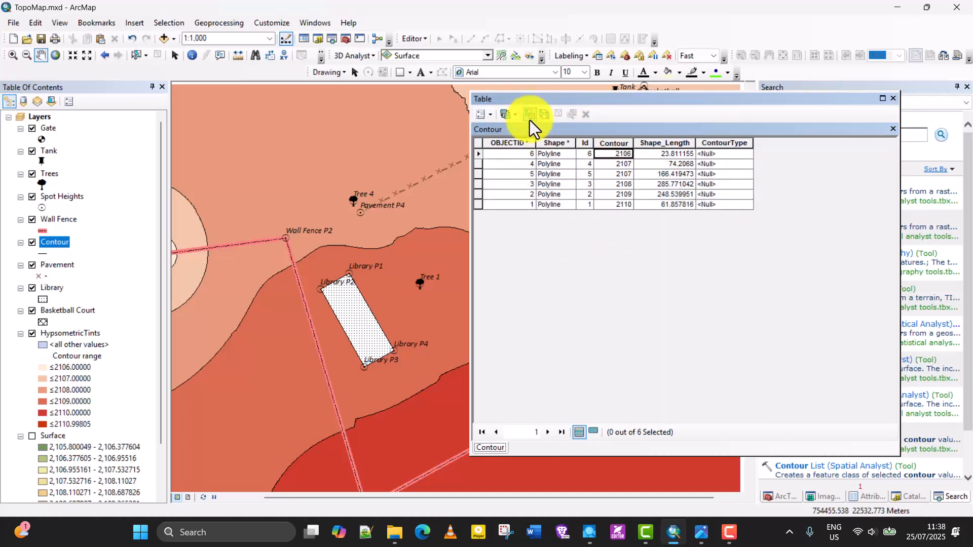
Step: Add a field named Description of type Text to the Contour attribute table
{"action": "left_click", "coordinate": [491, 115]}
{"action": "left_click", "coordinate": [524, 203]}
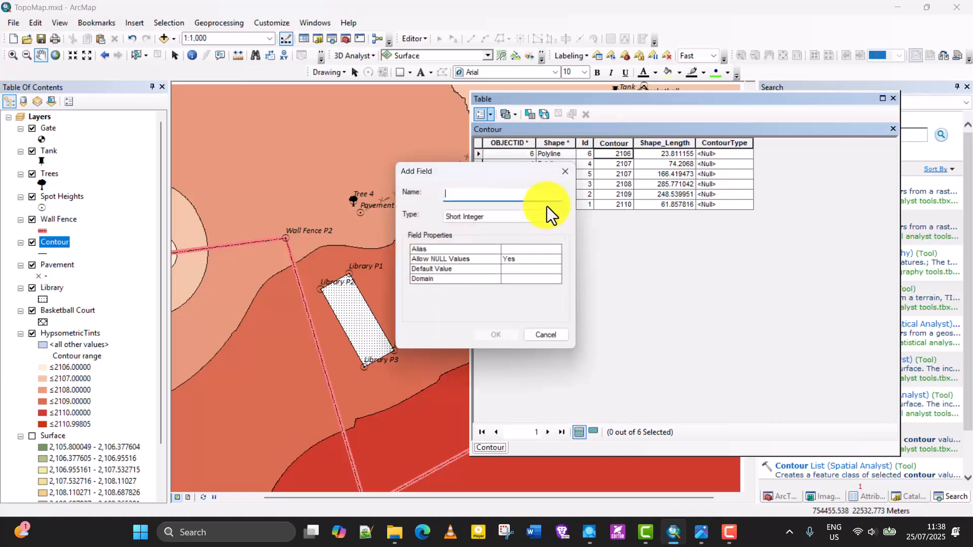
{"action": "type", "text": "Desc"}
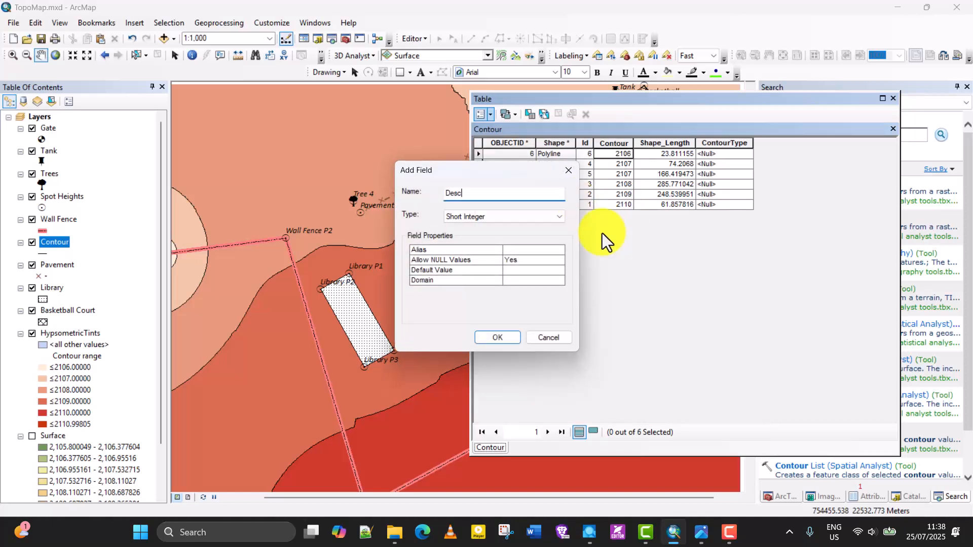
{"action": "type", "text": "riptionb"}
{"action": "key", "text": "BackSpace"}
{"action": "key", "text": "BackSpace"}
{"action": "key", "text": "BackSpace"}
{"action": "key", "text": "BackSpace"}
{"action": "key", "text": "BackSpace"}
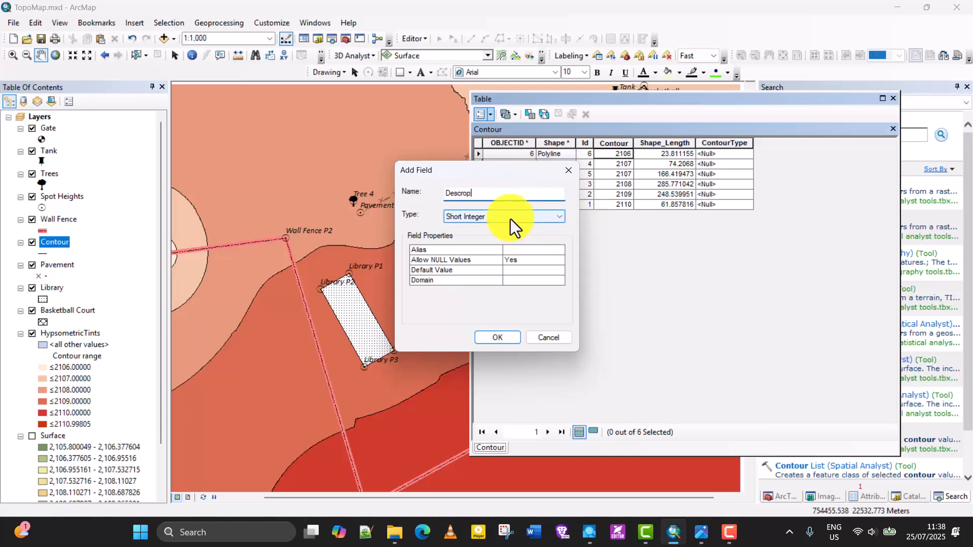
{"action": "key", "text": "BackSpace"}
{"action": "type", "text": "p"}
{"action": "key", "text": "Left"}
{"action": "key", "text": "BackSpace"}
{"action": "key", "text": "Delete"}
{"action": "type", "text": "ription"}
{"action": "left_click", "coordinate": [510, 217]}
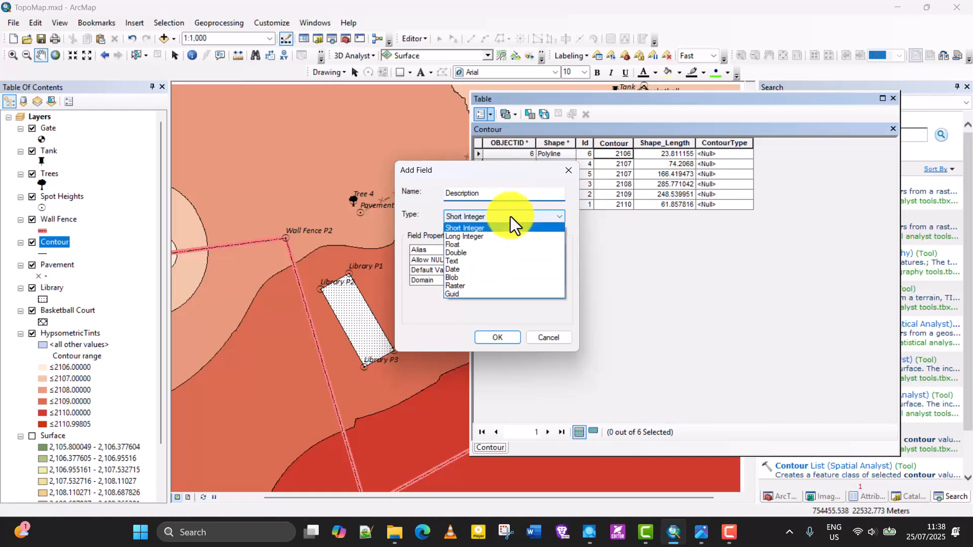
{"action": "left_click", "coordinate": [488, 261]}
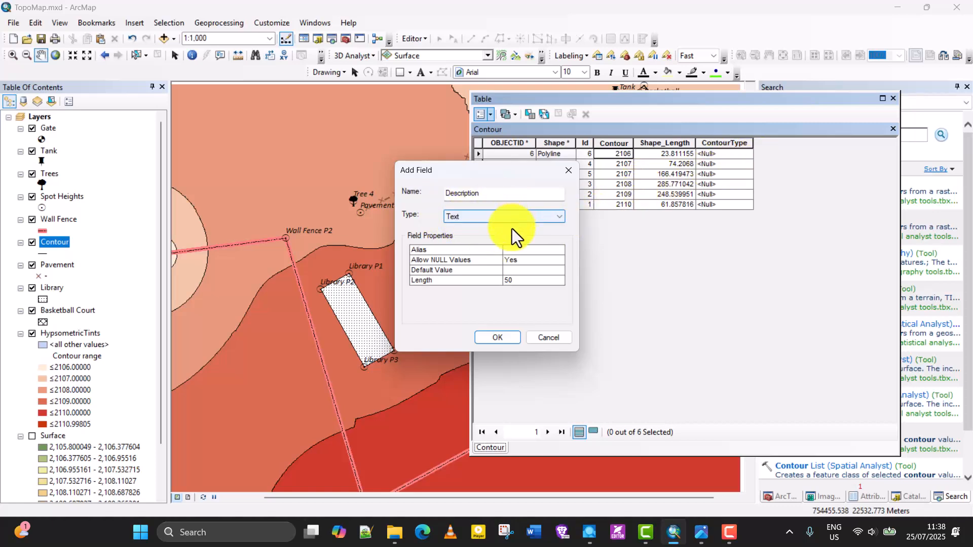
{"action": "left_click", "coordinate": [500, 338]}
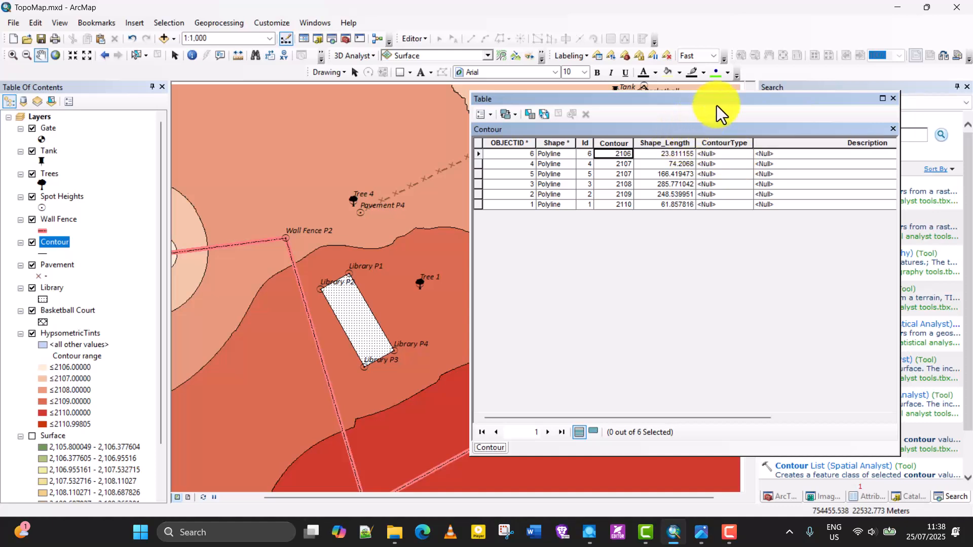
{"action": "left_click", "coordinate": [413, 39]}
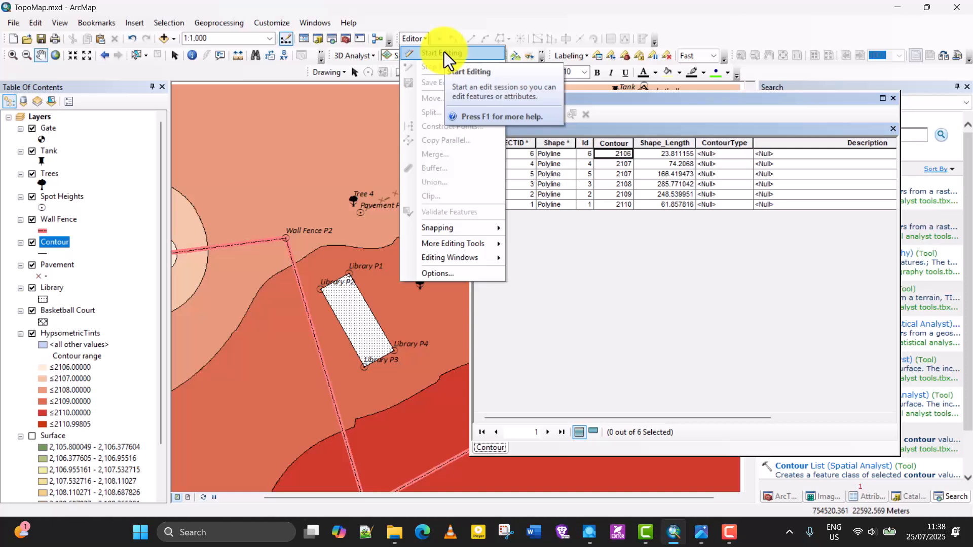
{"action": "left_click", "coordinate": [403, 37]}
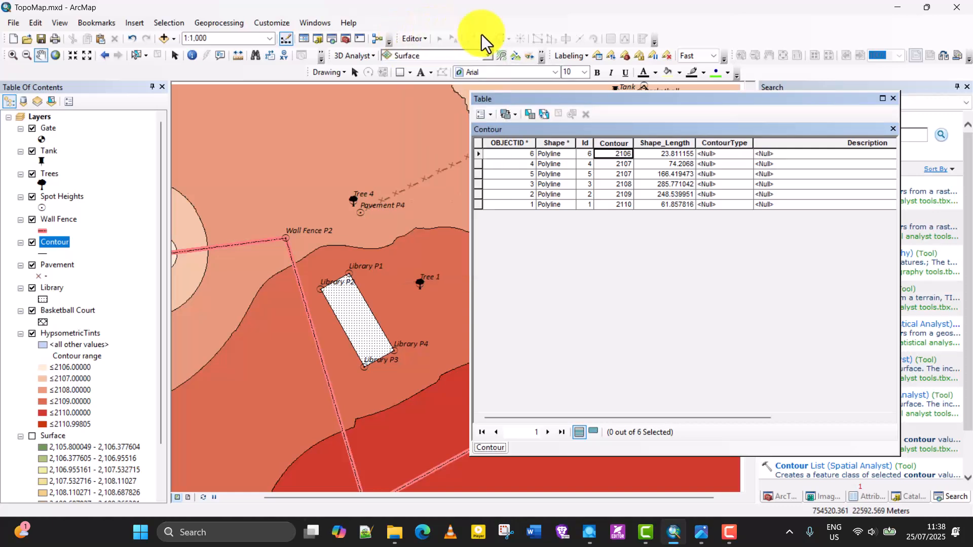
{"action": "left_click", "coordinate": [416, 37]}
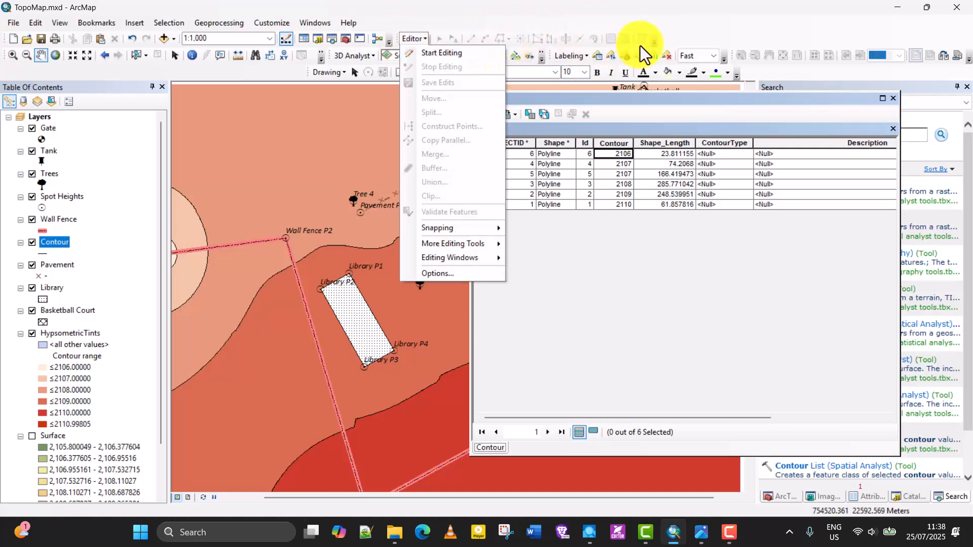
{"action": "left_click", "coordinate": [658, 39]}
{"action": "left_click", "coordinate": [413, 39]}
{"action": "left_click", "coordinate": [519, 44]}
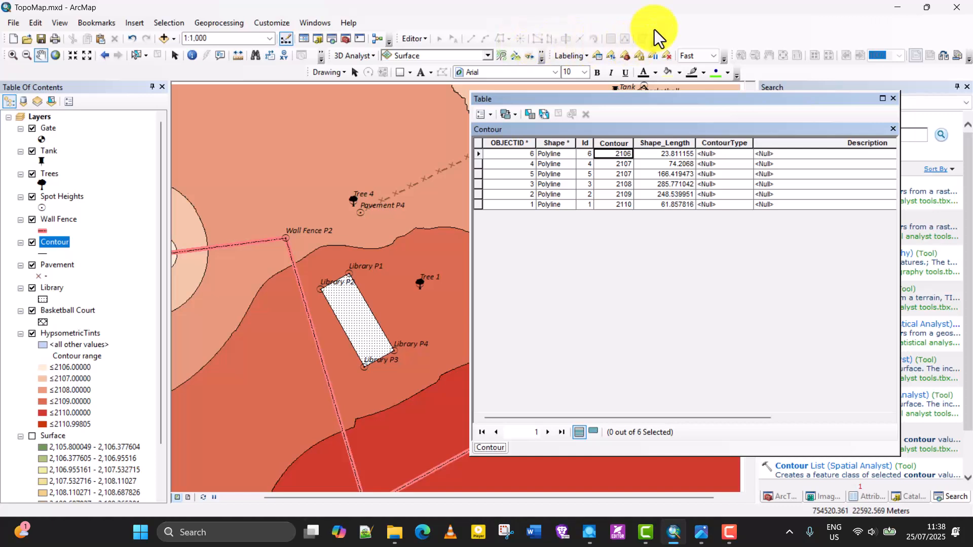
{"action": "left_click", "coordinate": [415, 38]}
{"action": "left_click", "coordinate": [583, 47]}
{"action": "left_click", "coordinate": [412, 32]}
{"action": "left_click", "coordinate": [630, 47]}
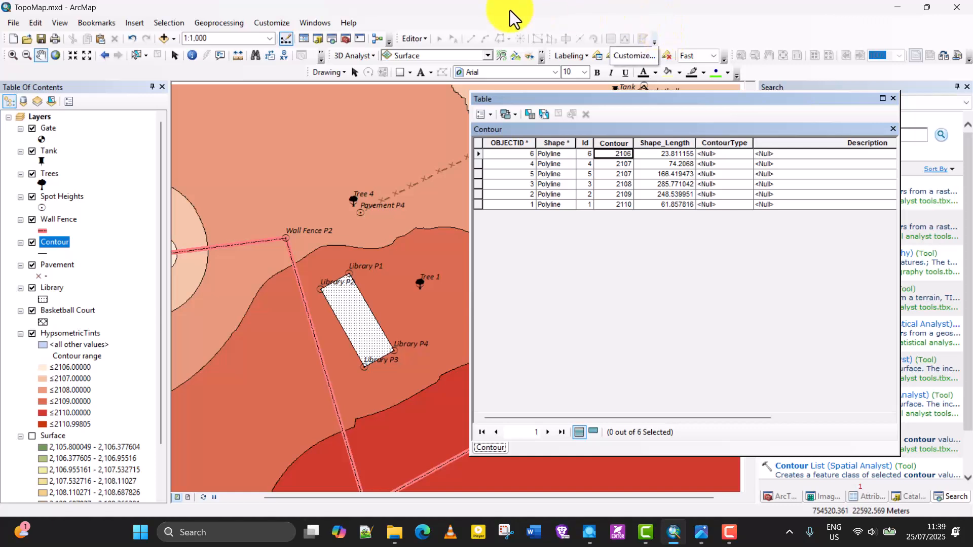
{"action": "left_click", "coordinate": [279, 23]}
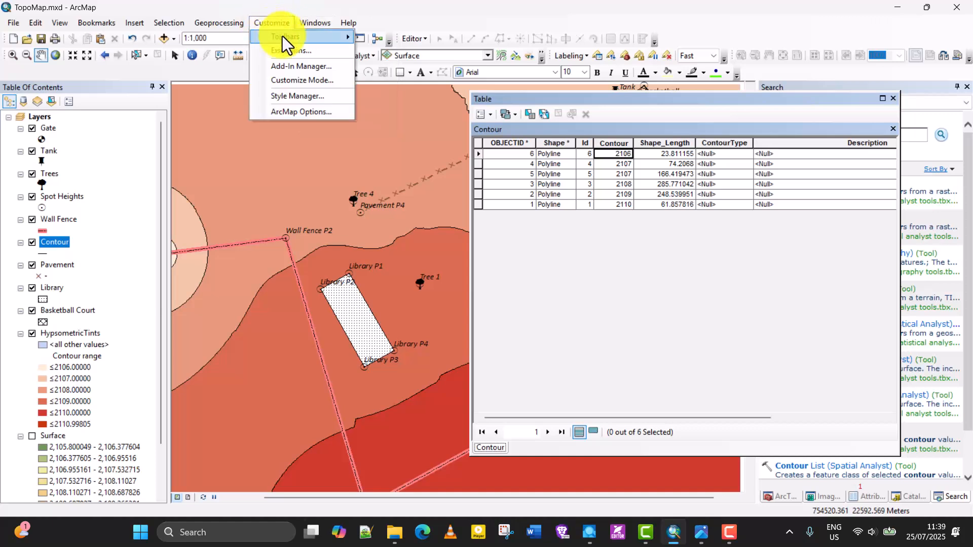
{"action": "mouse_move", "coordinate": [306, 36]}
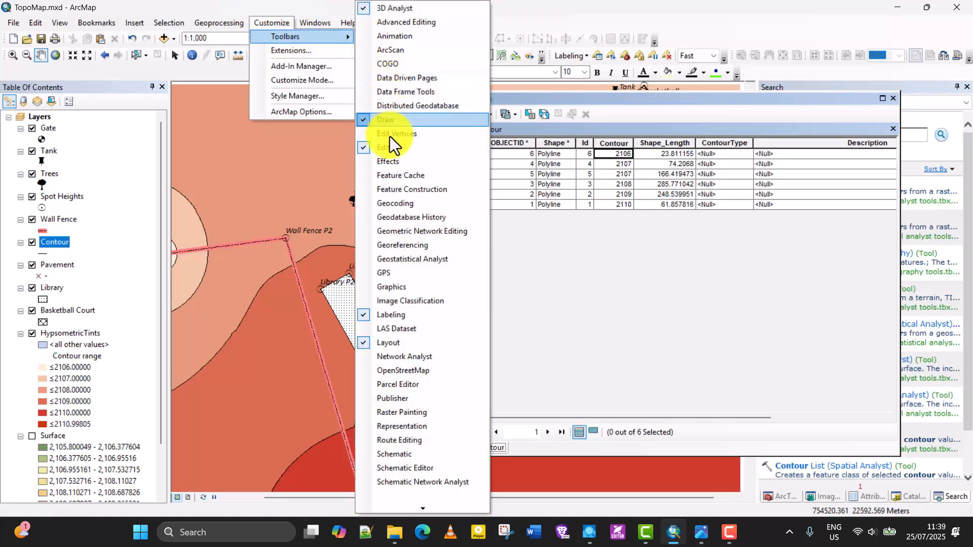
{"action": "left_click", "coordinate": [145, 119]}
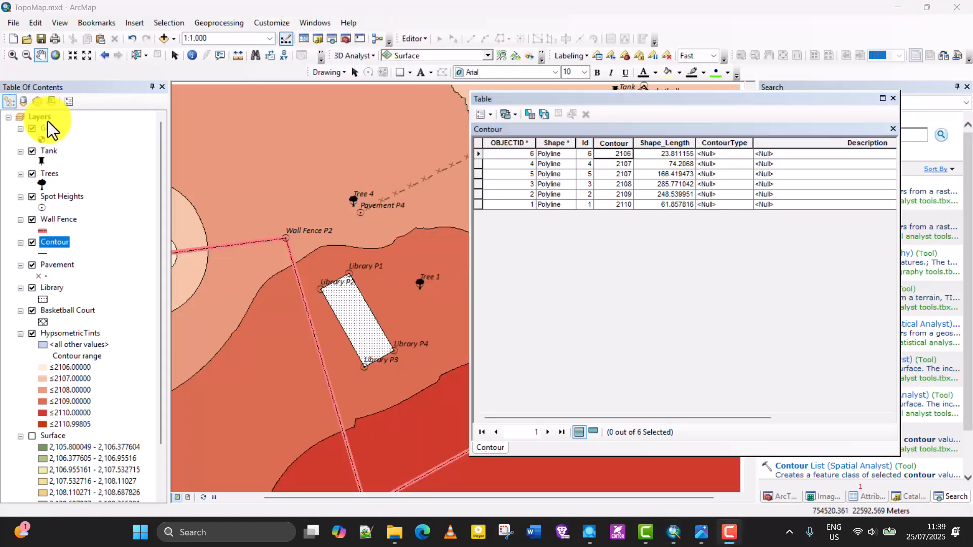
{"action": "left_click", "coordinate": [275, 23]}
{"action": "mouse_move", "coordinate": [317, 39]}
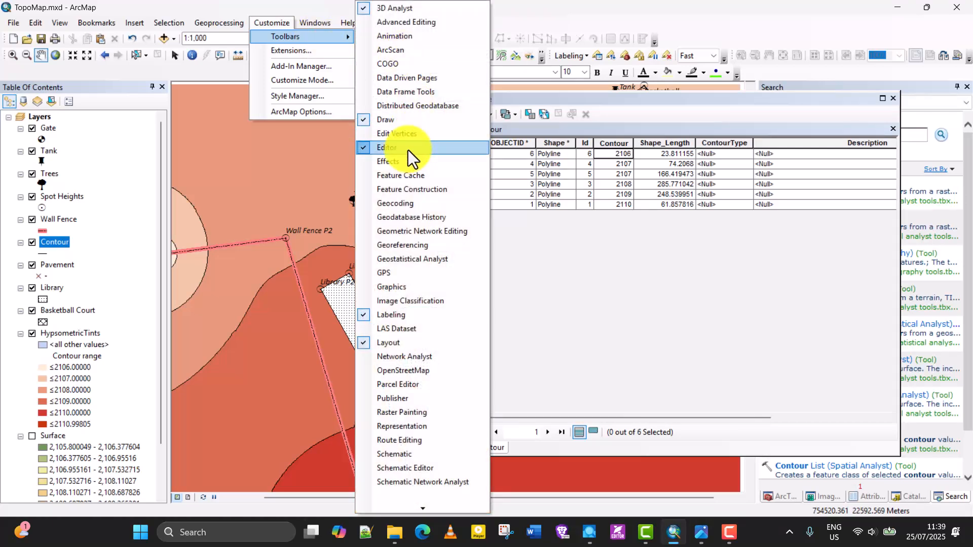
{"action": "left_click", "coordinate": [409, 150]}
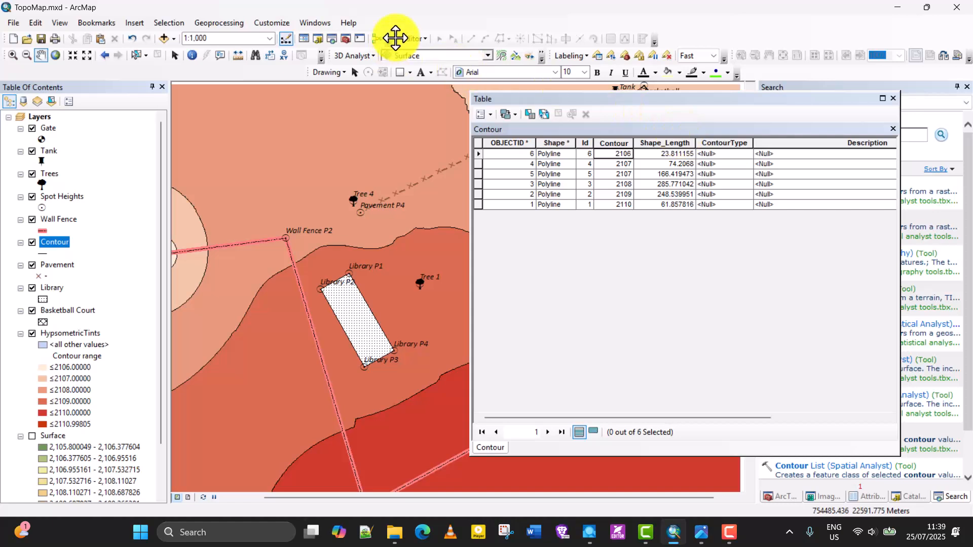
Step: Start an edit session on the Contour layer
{"action": "left_click", "coordinate": [413, 39]}
{"action": "left_click", "coordinate": [433, 56]}
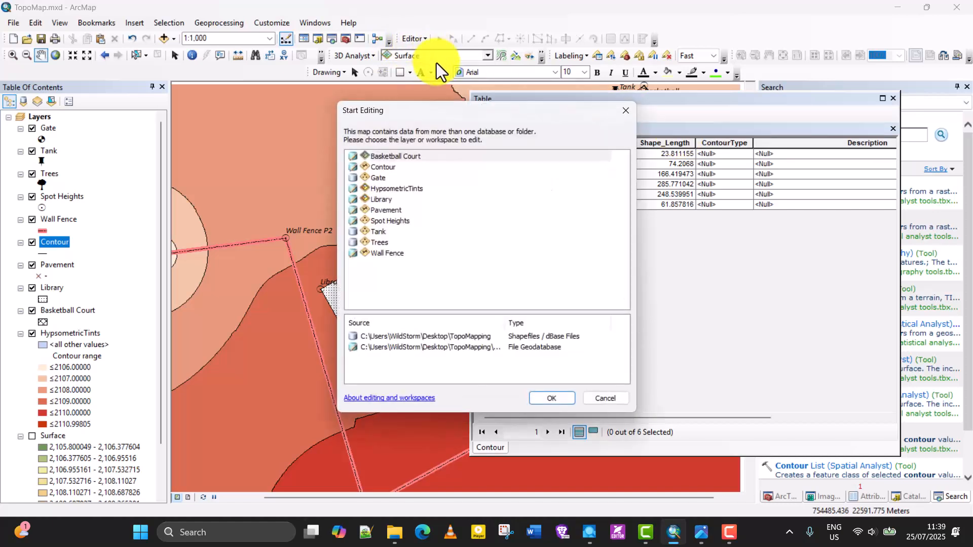
{"action": "left_click", "coordinate": [387, 168]}
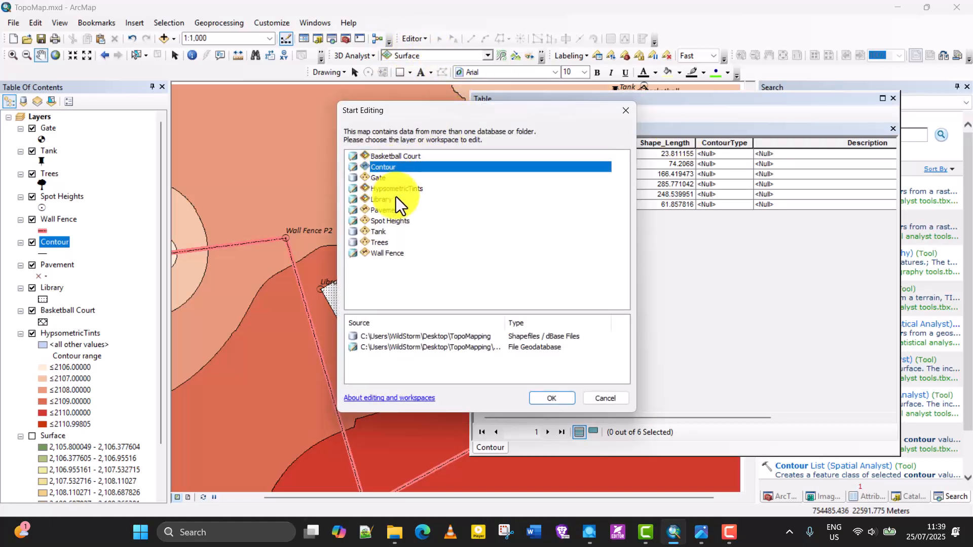
{"action": "left_click", "coordinate": [552, 398]}
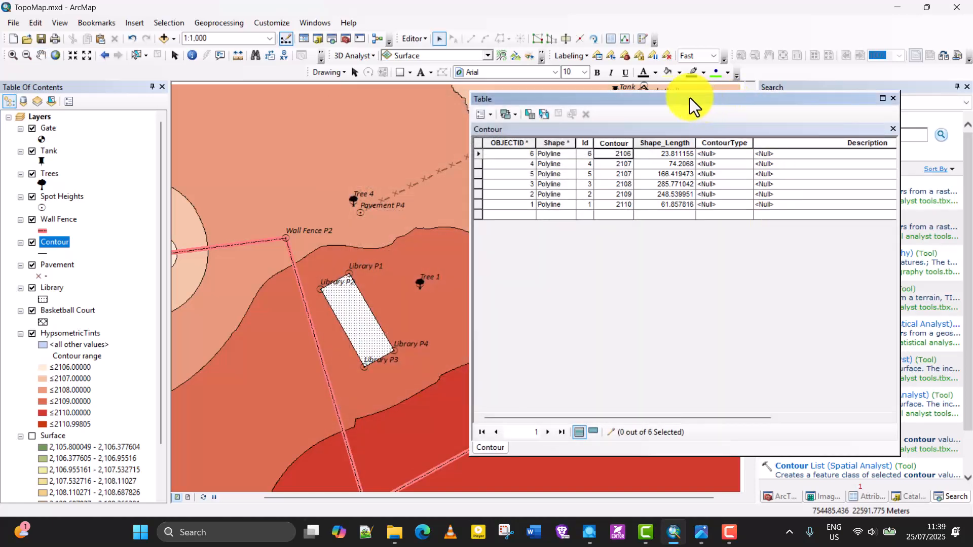
Step: Enter Index as the Description of the 2110 contour in the Contour attribute table
{"action": "left_click_drag", "start_coordinate": [689, 99], "coordinate": [662, 126]}
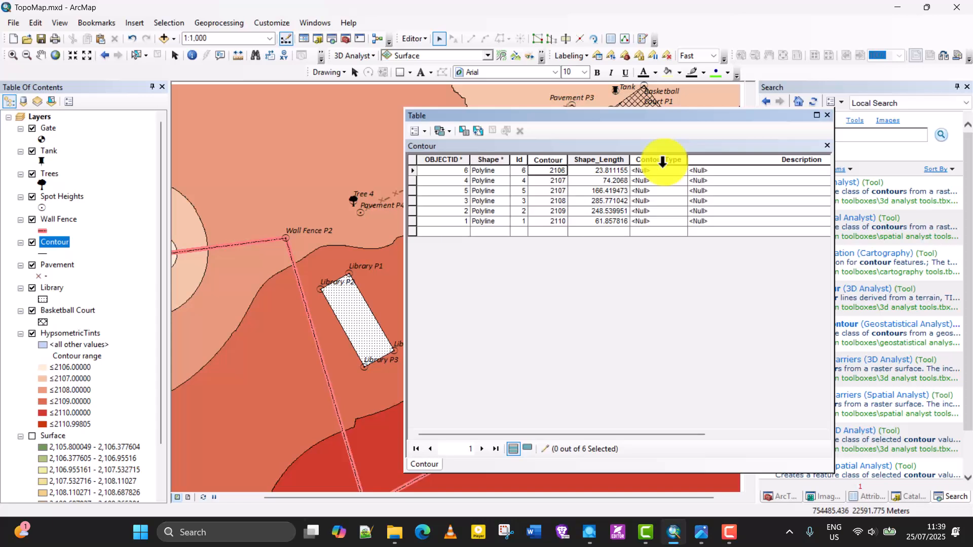
{"action": "left_click", "coordinate": [727, 171]}
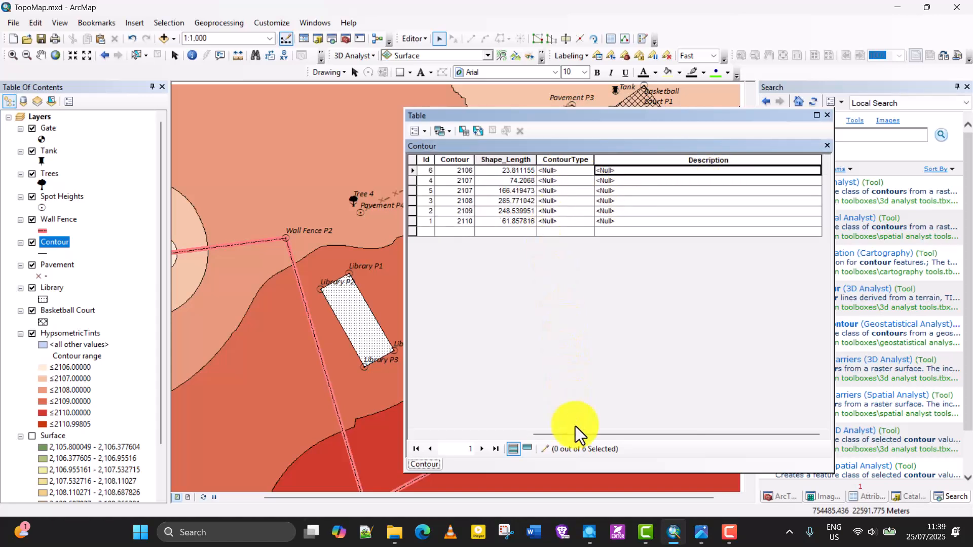
{"action": "left_click_drag", "start_coordinate": [583, 434], "coordinate": [570, 227]}
{"action": "left_click", "coordinate": [569, 221]}
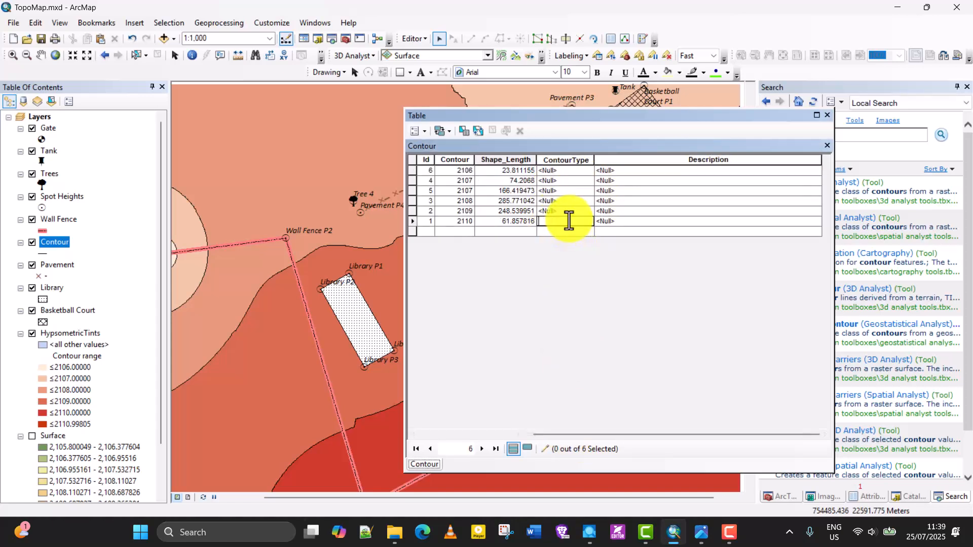
{"action": "left_click", "coordinate": [610, 228]}
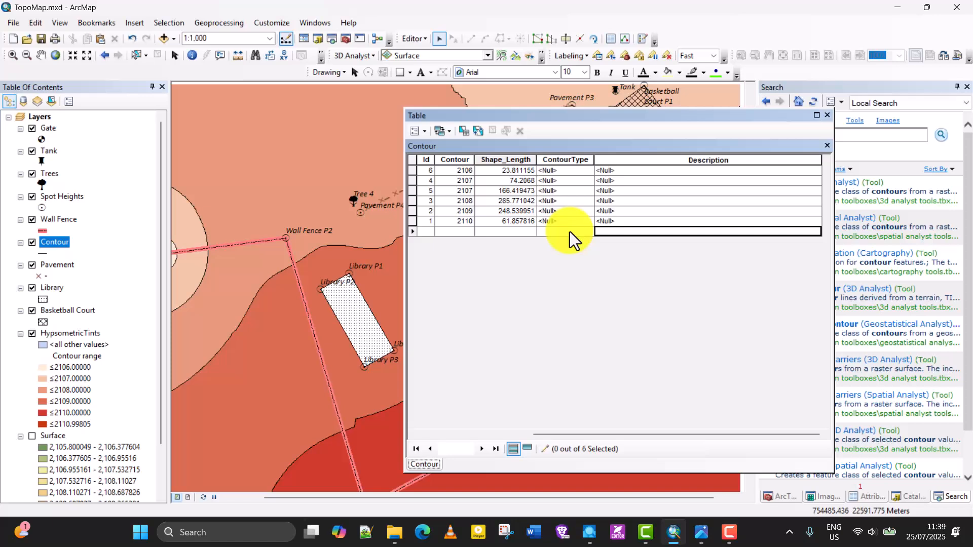
{"action": "left_click", "coordinate": [460, 221]}
{"action": "left_click", "coordinate": [625, 221]}
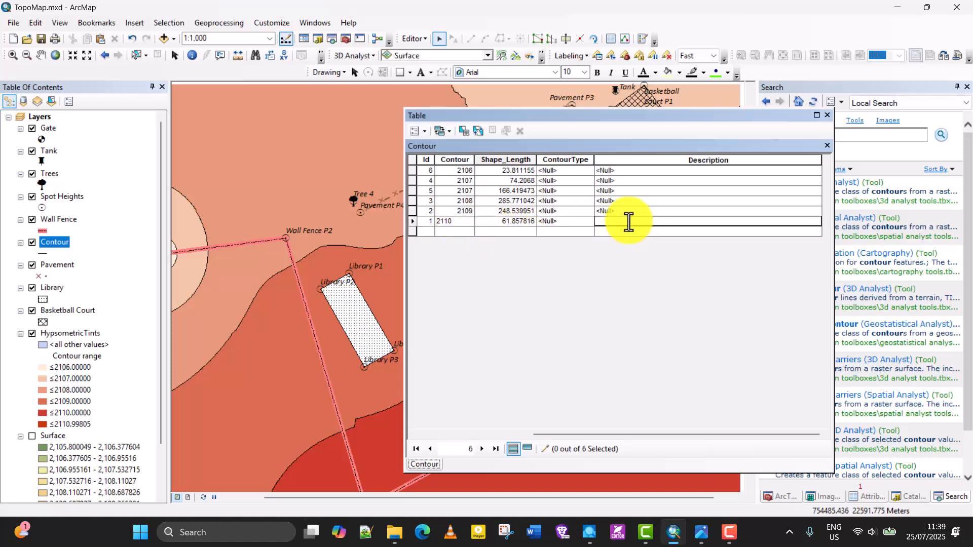
{"action": "type", "text": "Index"}
Step: Enter Intermediate as the Description of the 2106 contour and copy that value
{"action": "left_click", "coordinate": [631, 175]}
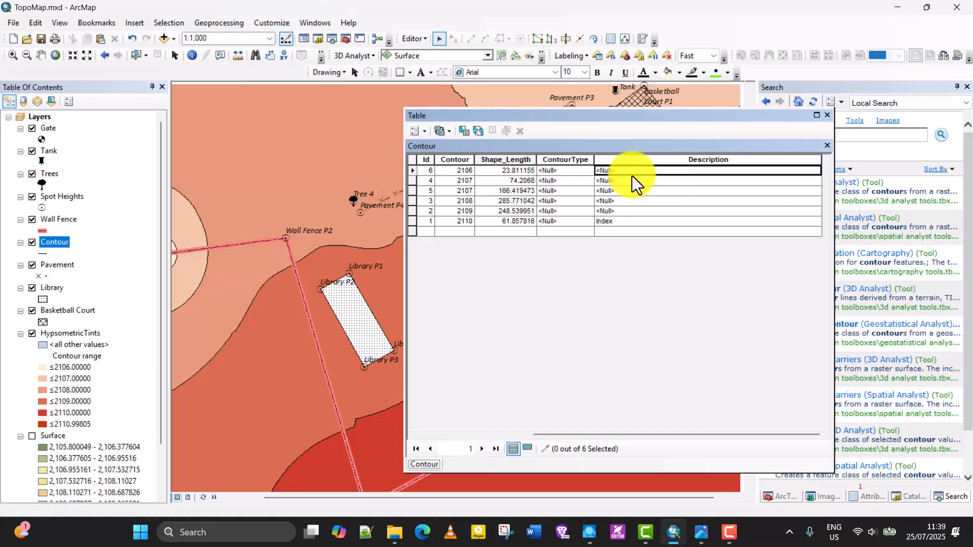
{"action": "left_click", "coordinate": [631, 175]}
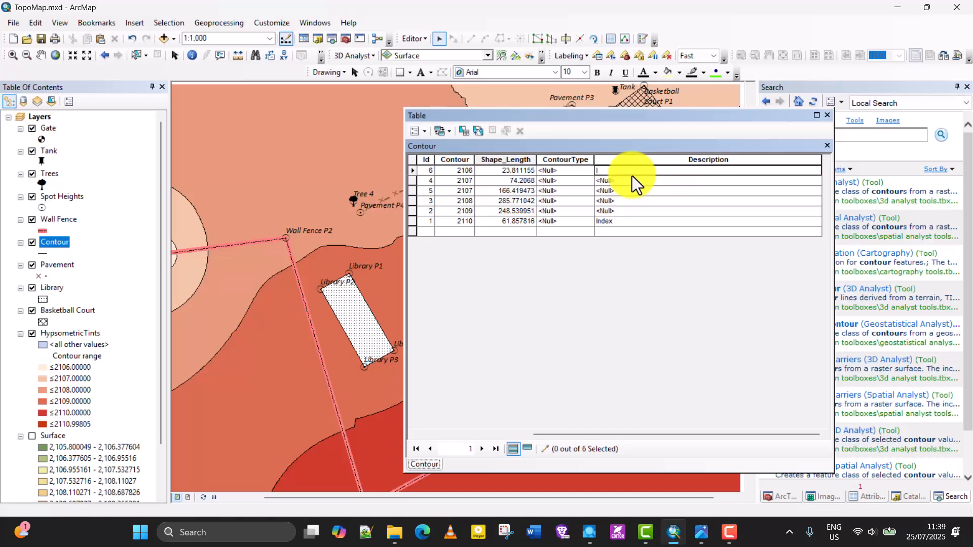
{"action": "type", "text": "Intermediate"}
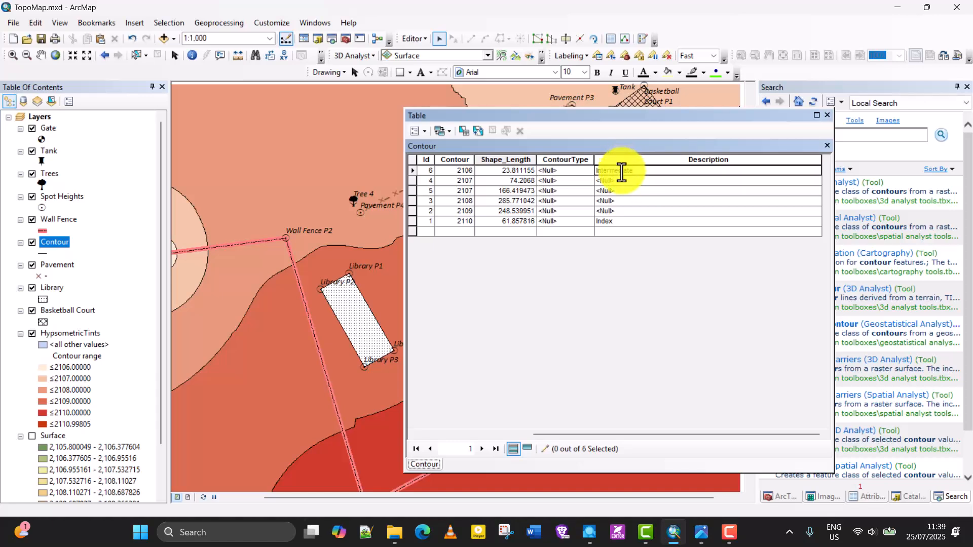
{"action": "double_click", "coordinate": [622, 172]}
{"action": "left_click", "coordinate": [648, 169]}
{"action": "key", "text": "ctrl+c"}
{"action": "left_click", "coordinate": [625, 172]}
{"action": "right_click", "coordinate": [811, 173]}
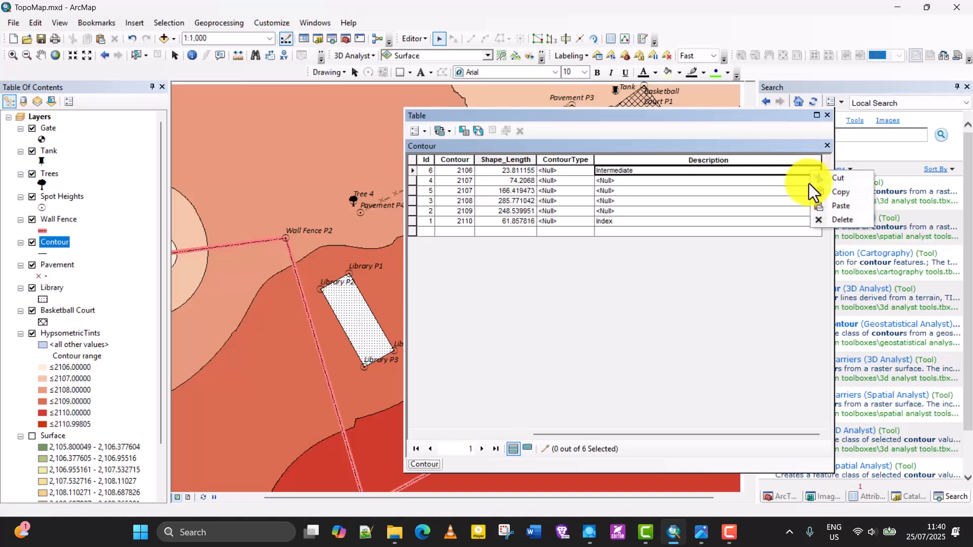
{"action": "left_click", "coordinate": [828, 193]}
Step: Paste Intermediate into the Description of both 2107 contours and of the 2108 and 2109 contours
{"action": "right_click", "coordinate": [631, 180]}
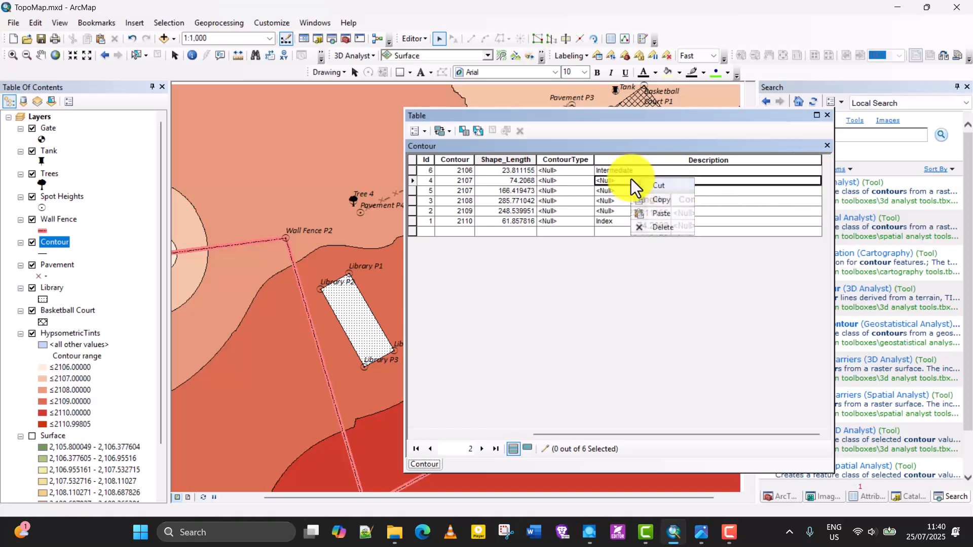
{"action": "left_click", "coordinate": [649, 209]}
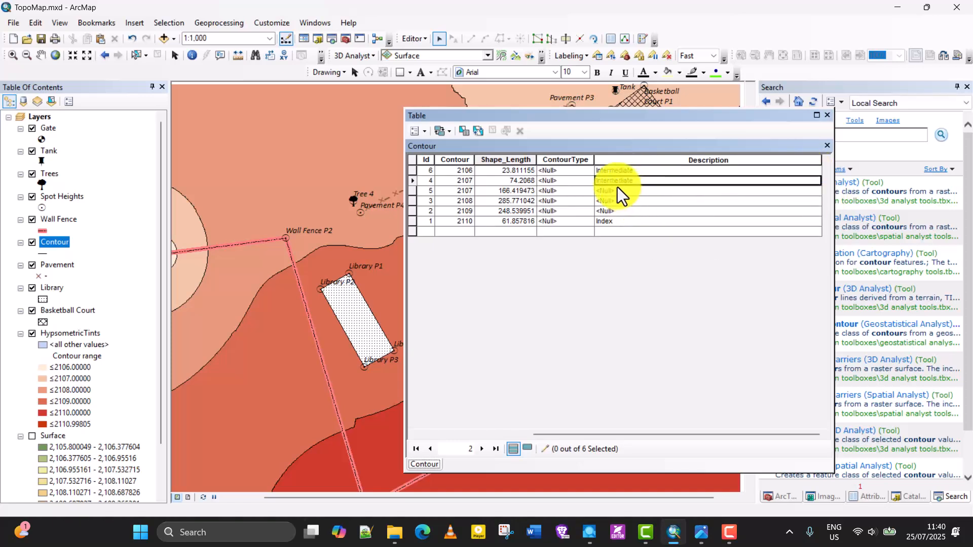
{"action": "right_click", "coordinate": [617, 191]}
{"action": "left_click", "coordinate": [628, 218]}
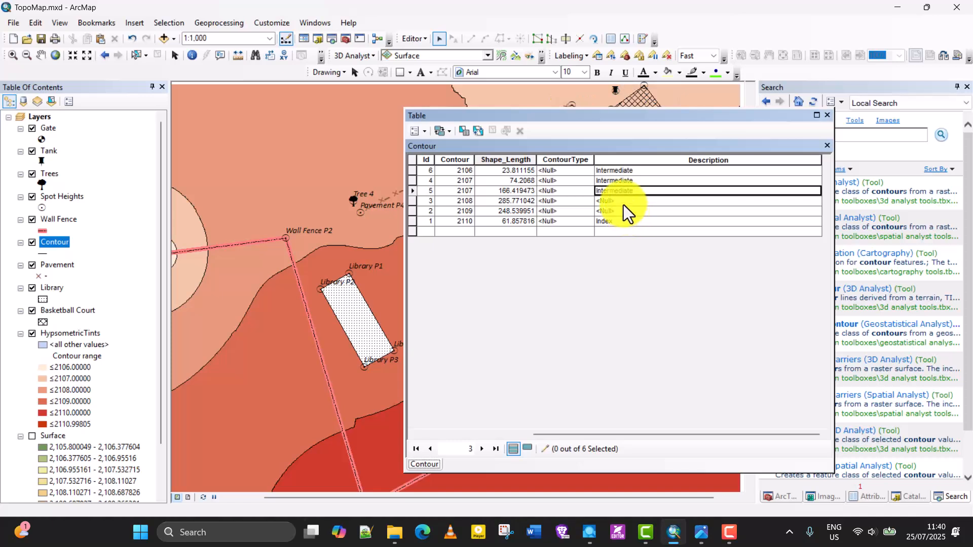
{"action": "right_click", "coordinate": [623, 205]}
{"action": "left_click", "coordinate": [648, 241]}
{"action": "left_click", "coordinate": [622, 213]}
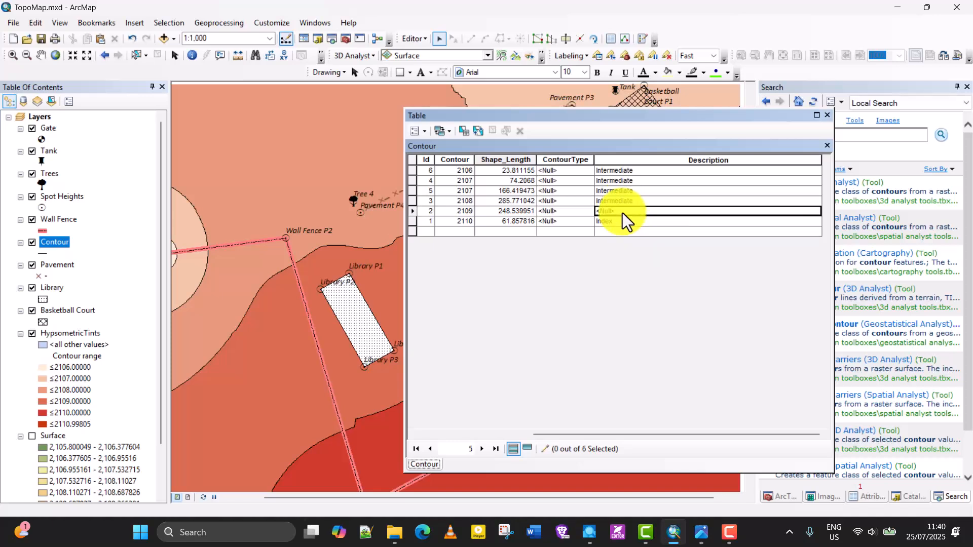
{"action": "right_click", "coordinate": [622, 213]}
{"action": "left_click", "coordinate": [654, 249]}
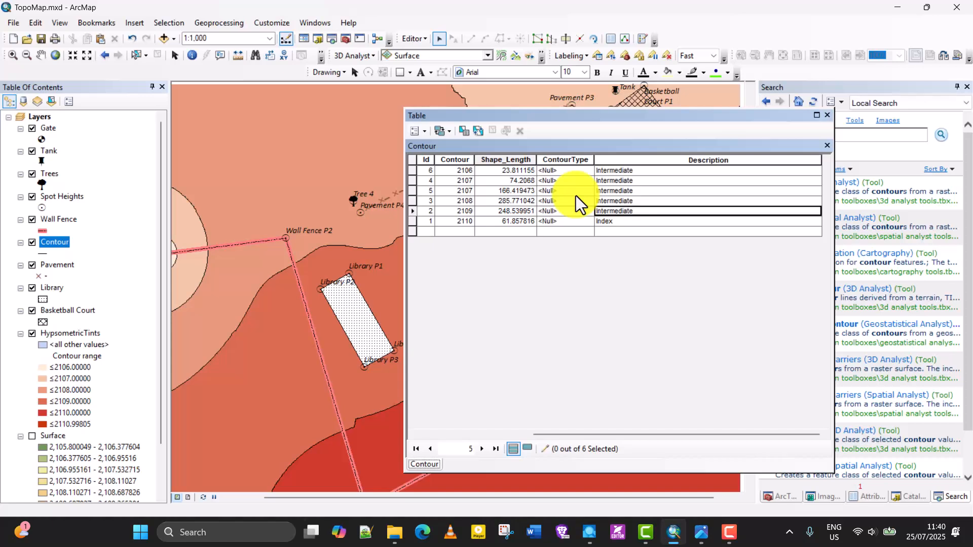
Step: Set the ContourType of the 2110 contour to 2
{"action": "left_click", "coordinate": [576, 221]}
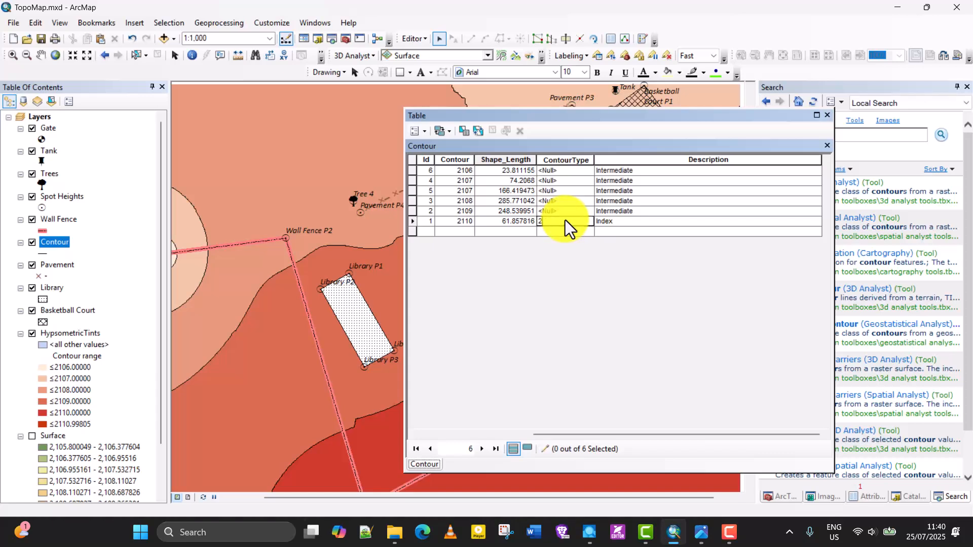
{"action": "left_click", "coordinate": [563, 171]}
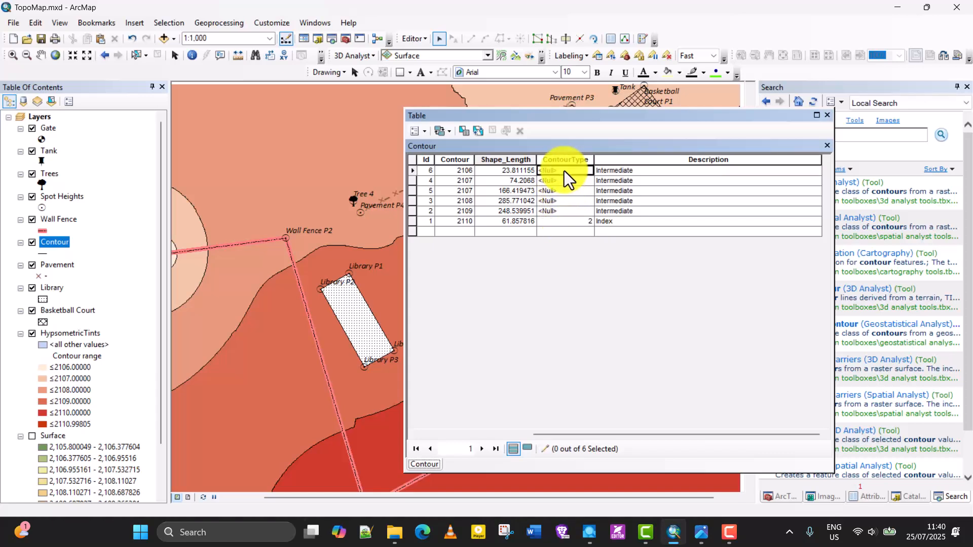
Step: Set the ContourType to 1 for the 2106, both 2107, 2108 and 2109 contours
{"action": "type", "text": "1"}
{"action": "key", "text": "Return"}
{"action": "key", "text": "Return"}
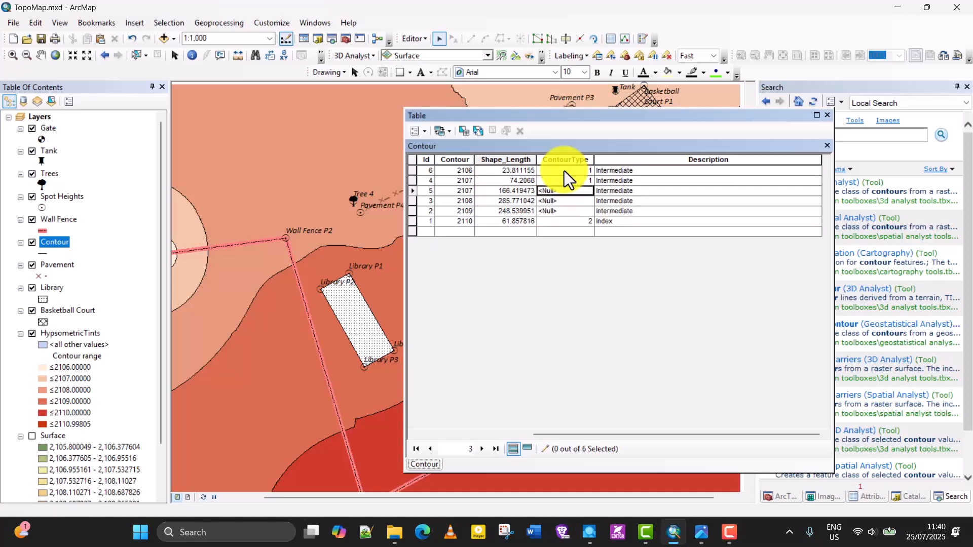
{"action": "key", "text": "Return"}
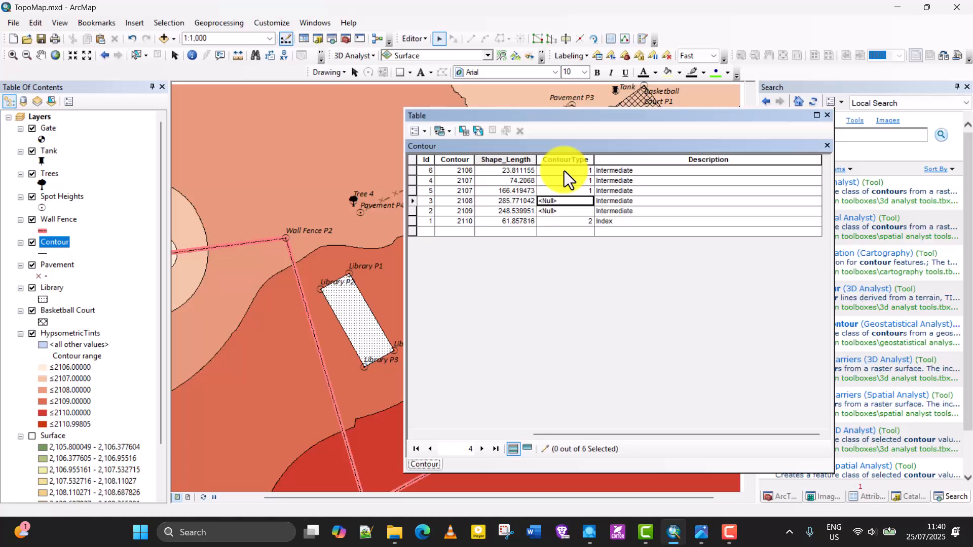
{"action": "type", "text": "1"}
{"action": "key", "text": "Return"}
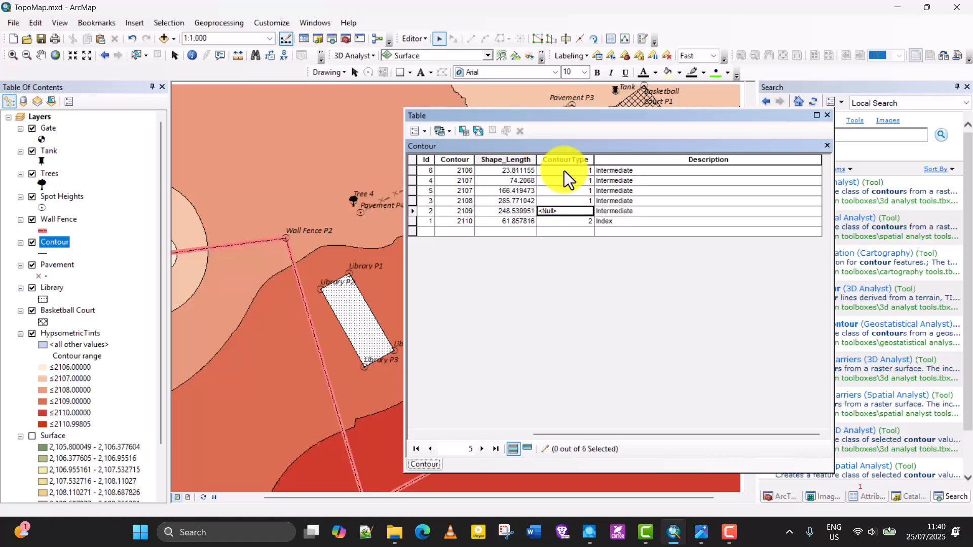
{"action": "type", "text": "1"}
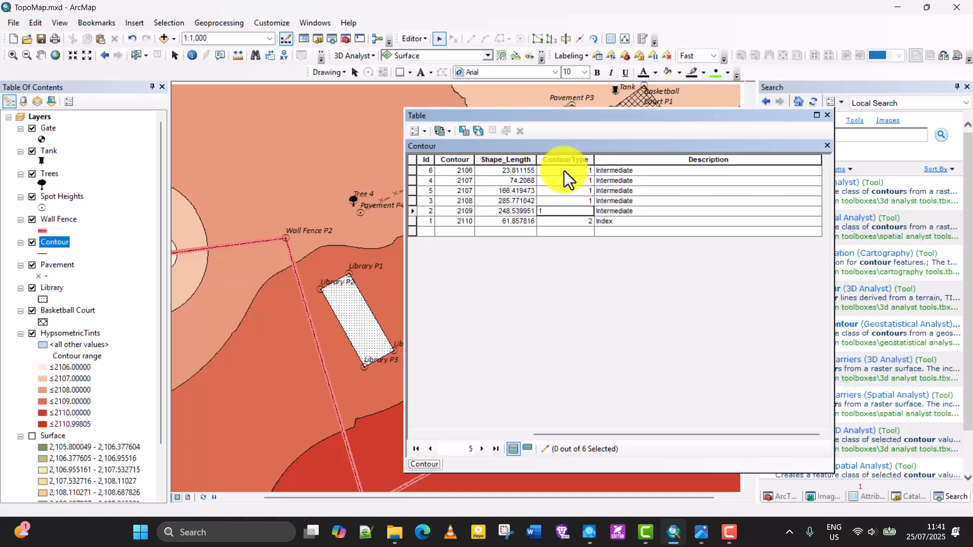
{"action": "left_click", "coordinate": [631, 221]}
{"action": "left_click", "coordinate": [591, 172]}
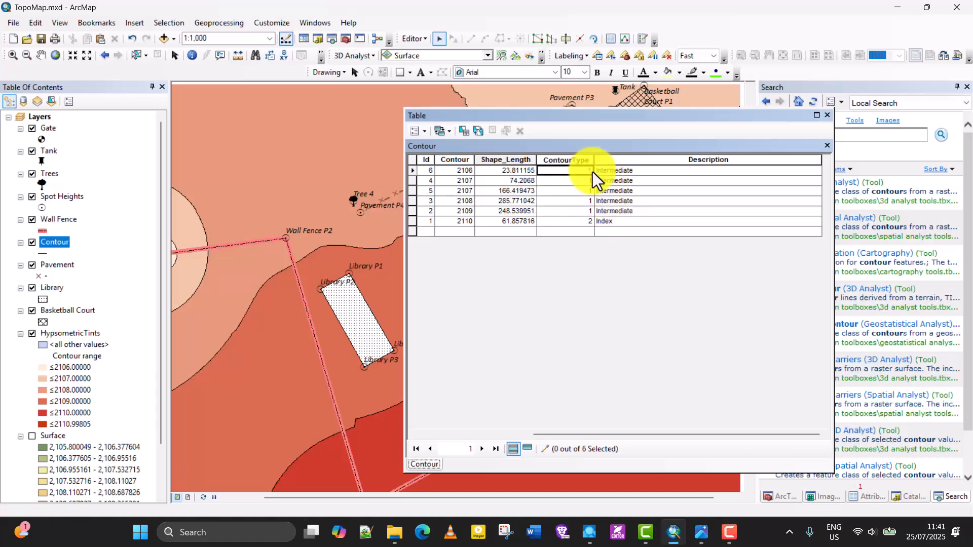
{"action": "left_click", "coordinate": [574, 223]}
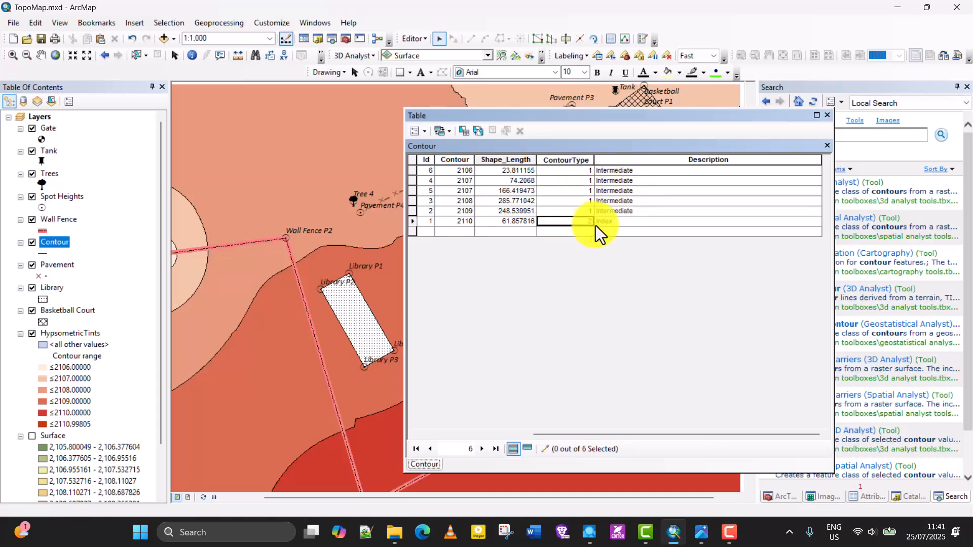
Step: Stop the editing session and close the Contour attribute table
{"action": "left_click", "coordinate": [413, 39]}
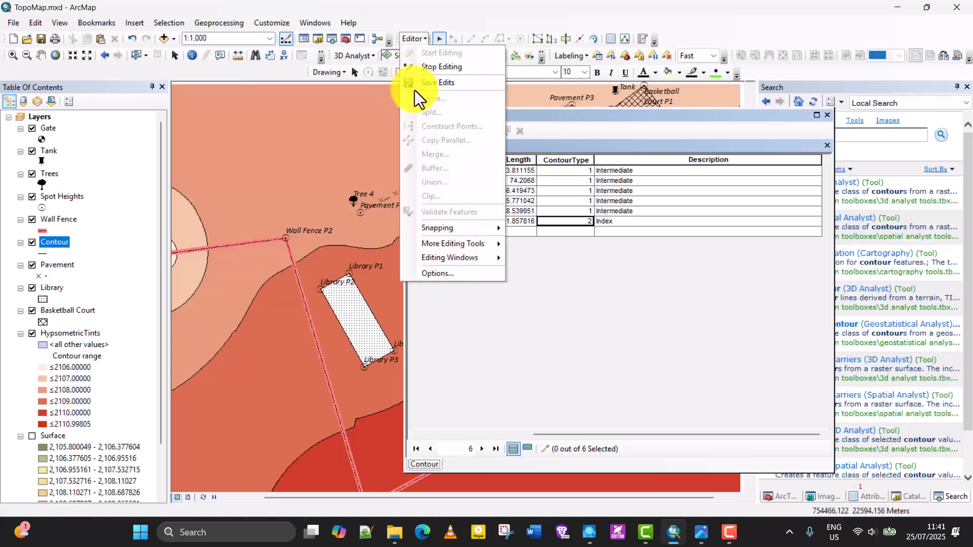
{"action": "left_click", "coordinate": [431, 66]}
{"action": "left_click", "coordinate": [421, 45]}
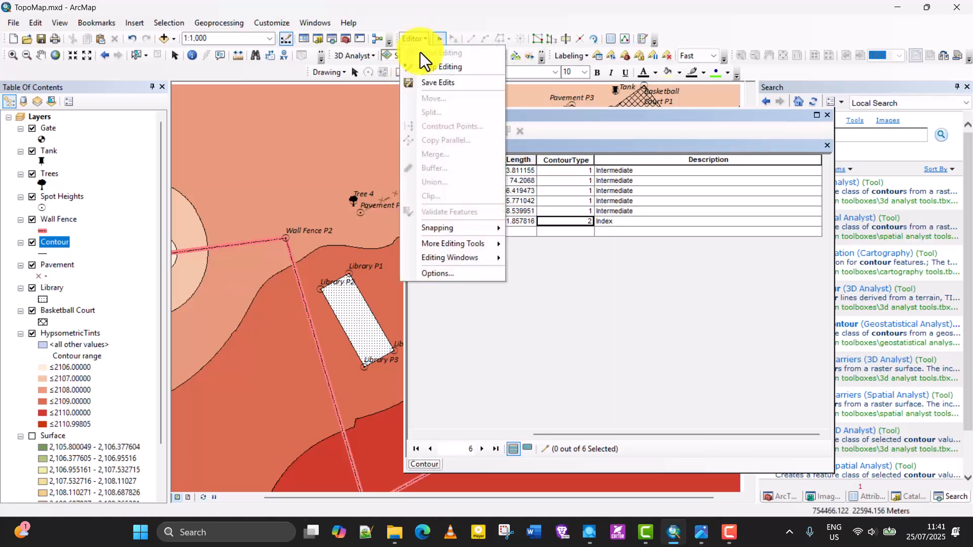
{"action": "left_click", "coordinate": [430, 68]}
{"action": "left_click", "coordinate": [827, 115]}
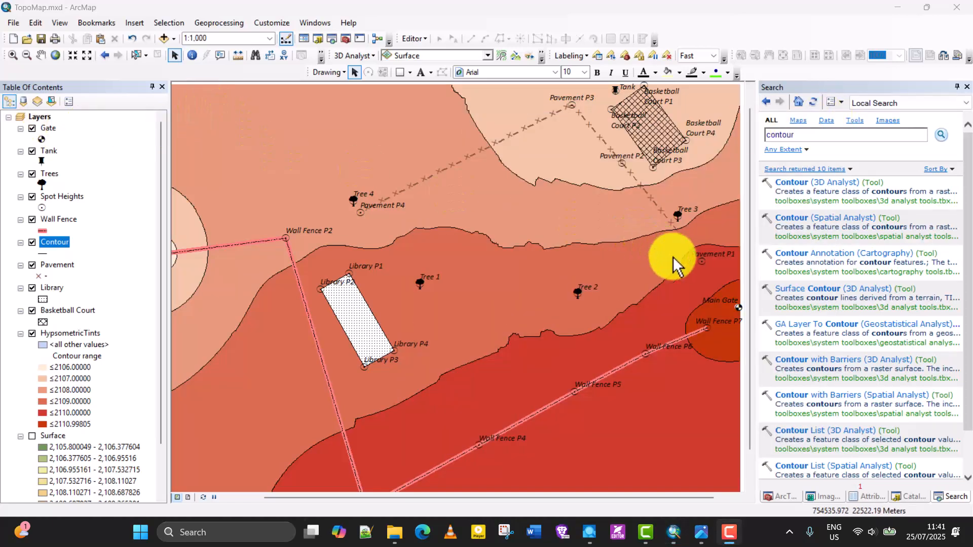
{"action": "left_click", "coordinate": [835, 261]}
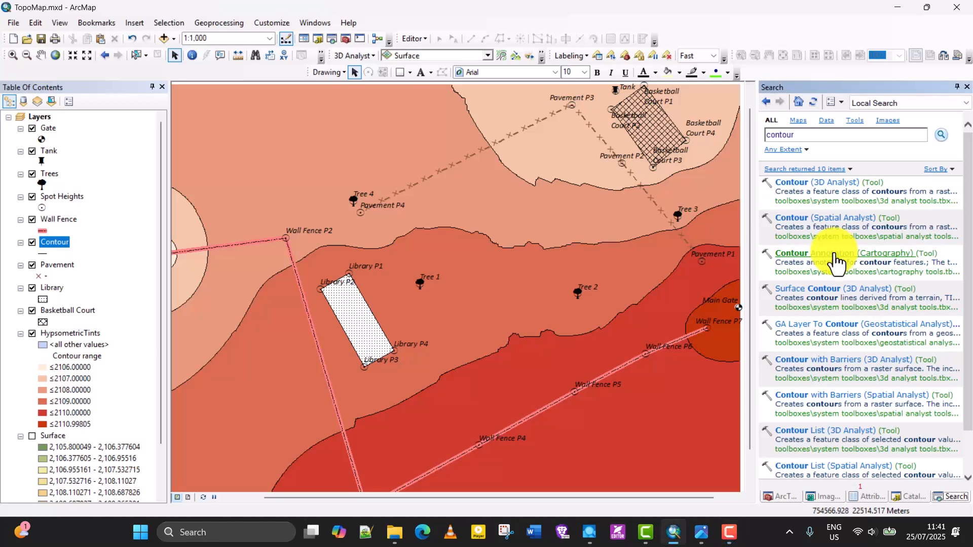
{"action": "left_click", "coordinate": [835, 261]}
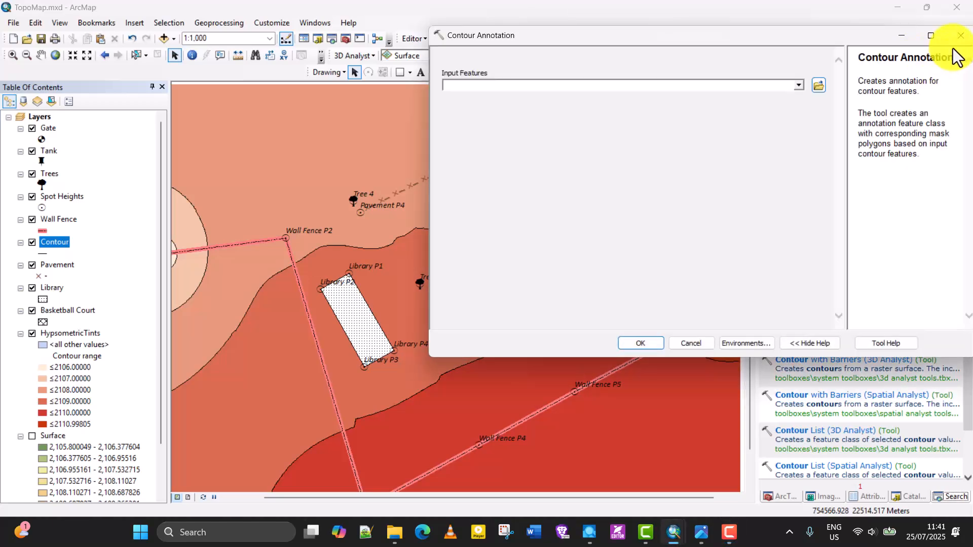
{"action": "left_click", "coordinate": [960, 35]}
{"action": "left_click", "coordinate": [799, 136]}
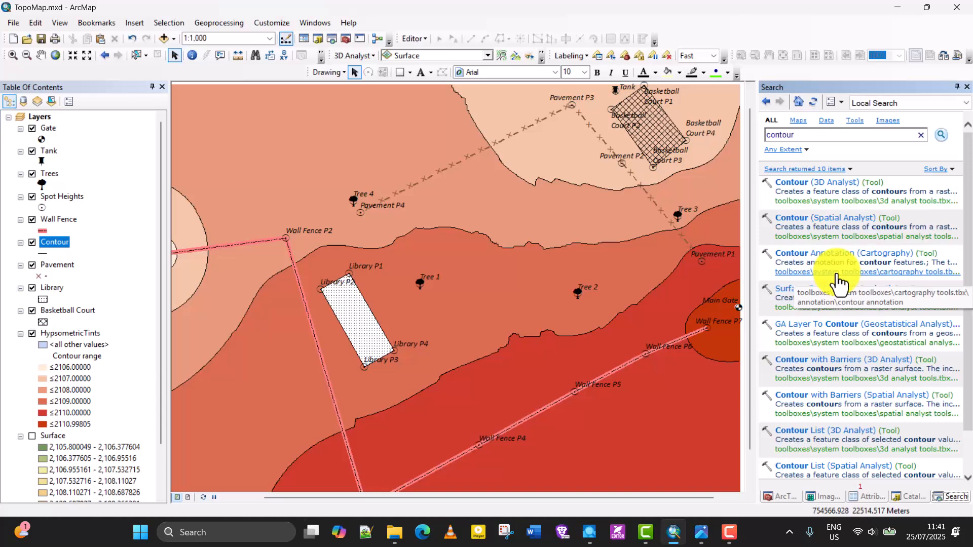
Step: Try setting up the Contour Annotation tool from the Cartography Tools toolbox with the Contour layer as input features
{"action": "left_click", "coordinate": [780, 497]}
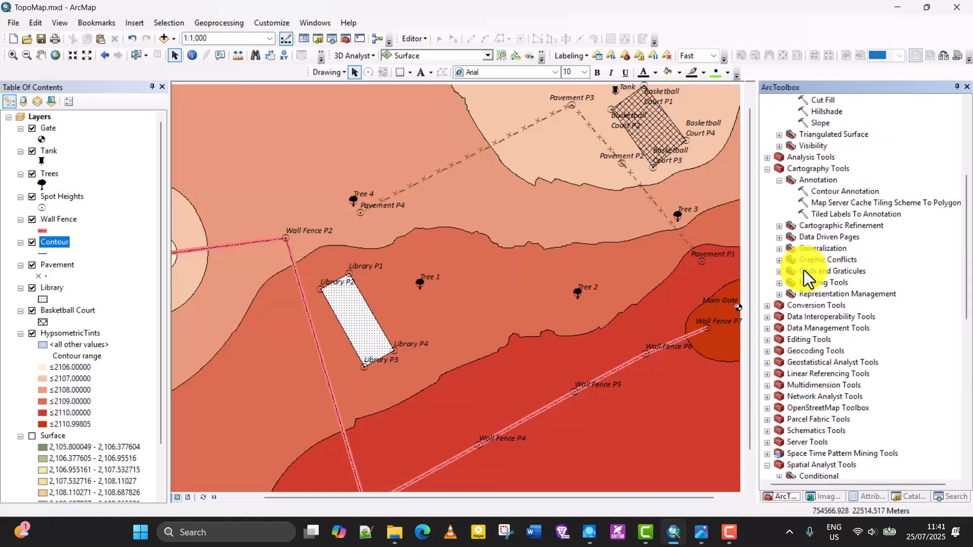
{"action": "left_click", "coordinate": [784, 169]}
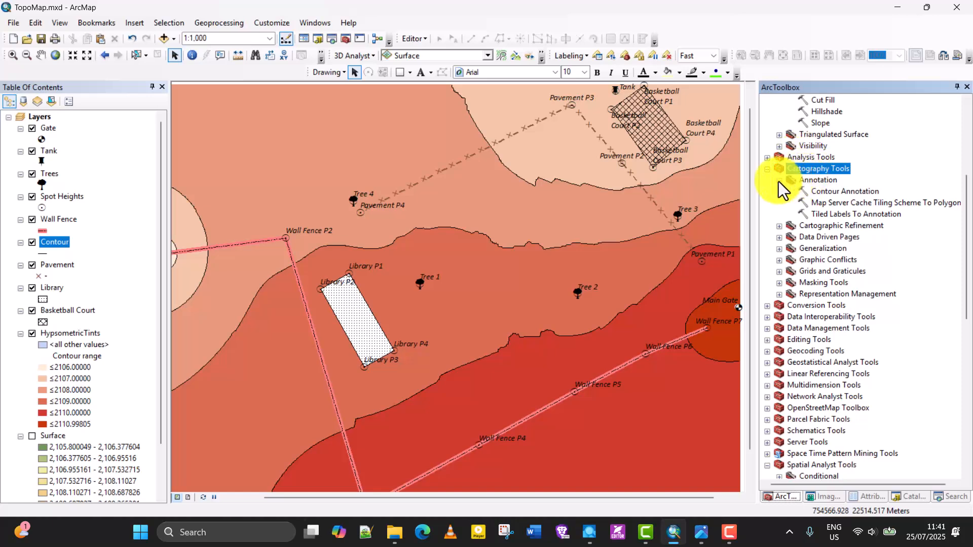
{"action": "double_click", "coordinate": [832, 193]}
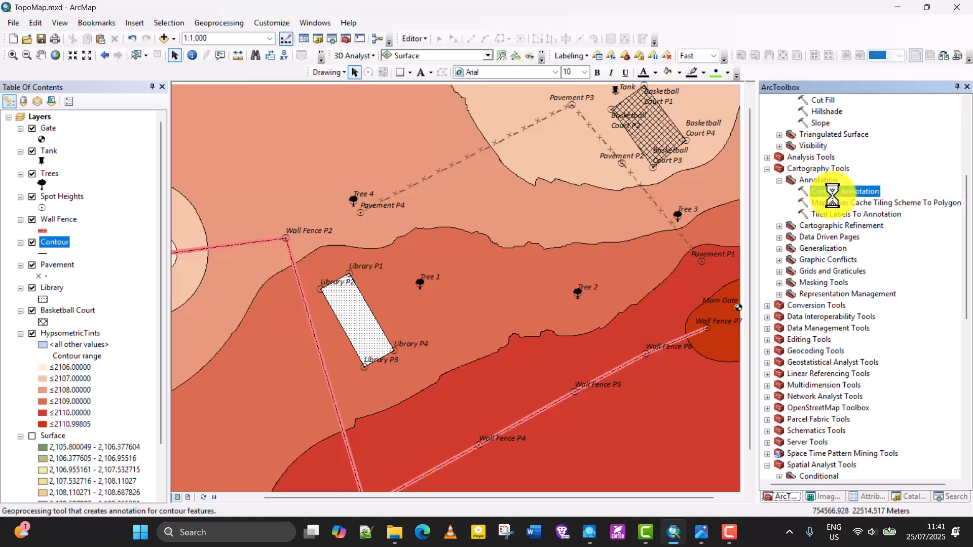
{"action": "left_click_drag", "start_coordinate": [698, 32], "coordinate": [671, 164]}
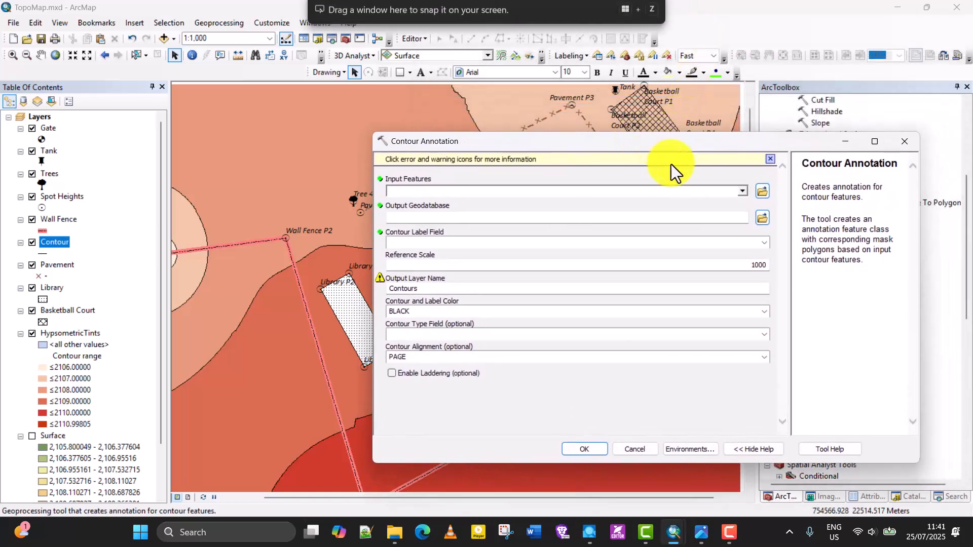
{"action": "left_click", "coordinate": [743, 191]}
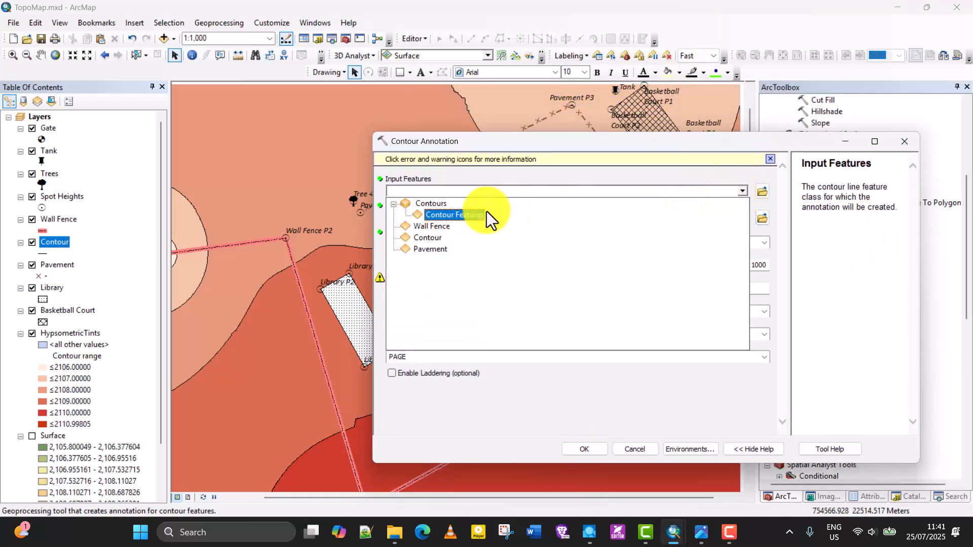
{"action": "left_click", "coordinate": [421, 238]}
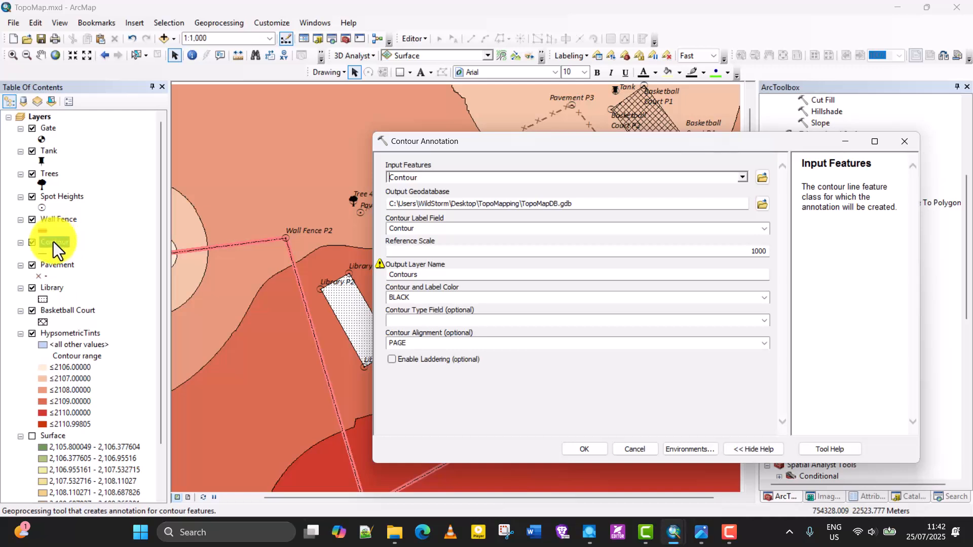
{"action": "left_click", "coordinate": [54, 242]}
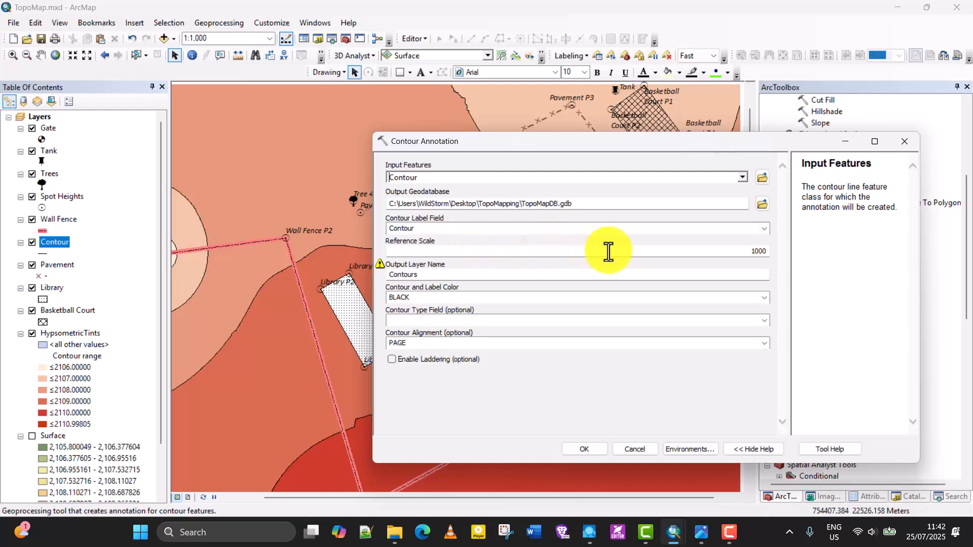
{"action": "left_click", "coordinate": [725, 252]}
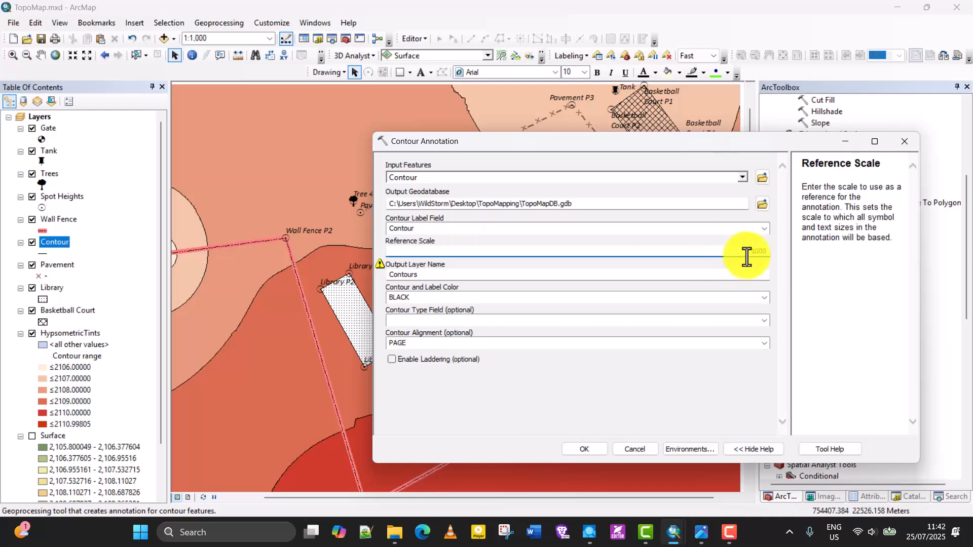
{"action": "left_click", "coordinate": [633, 449]}
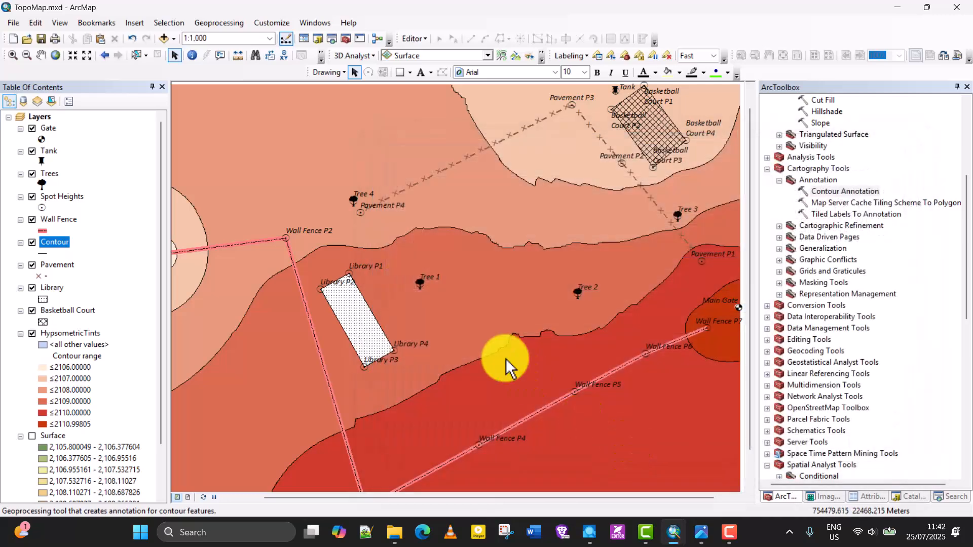
{"action": "right_click", "coordinate": [432, 202]}
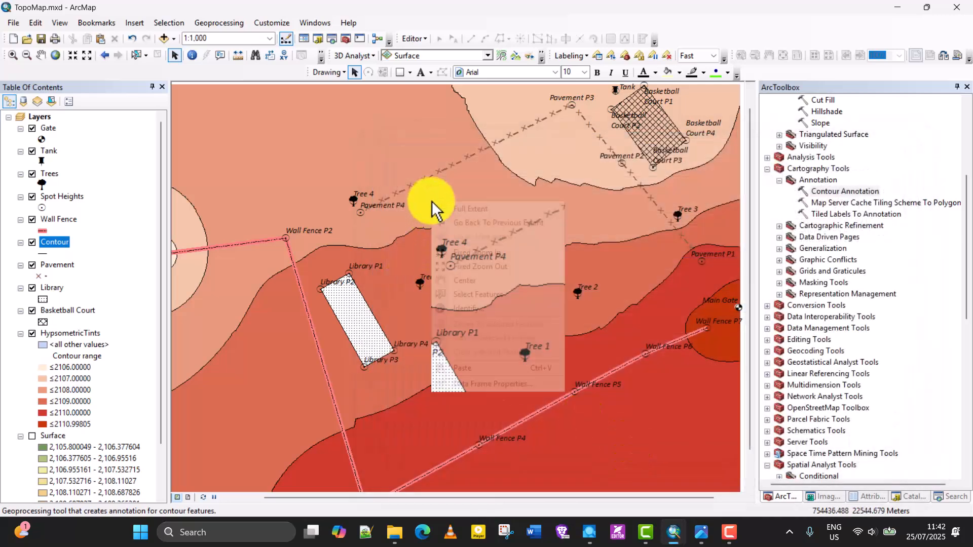
{"action": "left_click", "coordinate": [470, 388]}
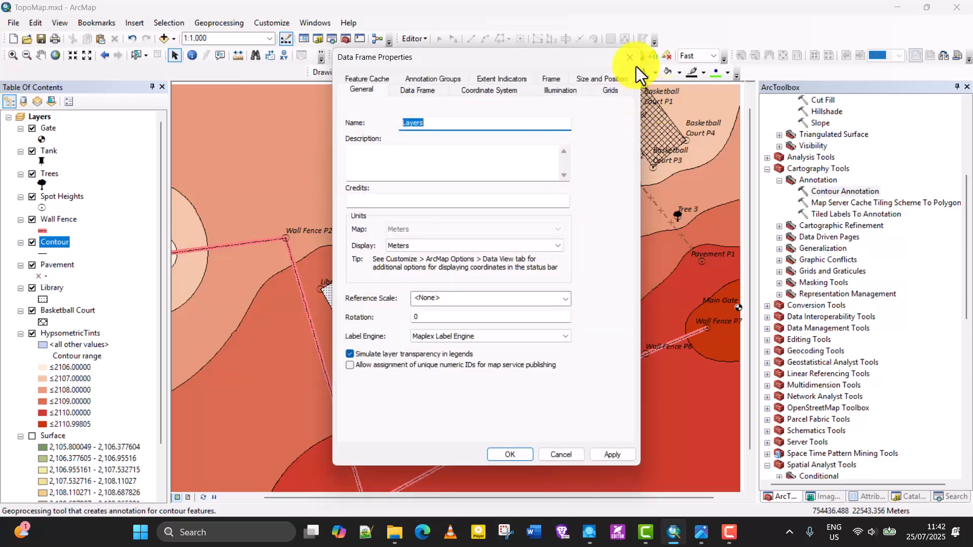
{"action": "left_click", "coordinate": [630, 58]}
Step: Set the data frame's coordinate system to the layers' WGS_1984_UTM_Zone_36N in the data frame properties
{"action": "right_click", "coordinate": [445, 177]}
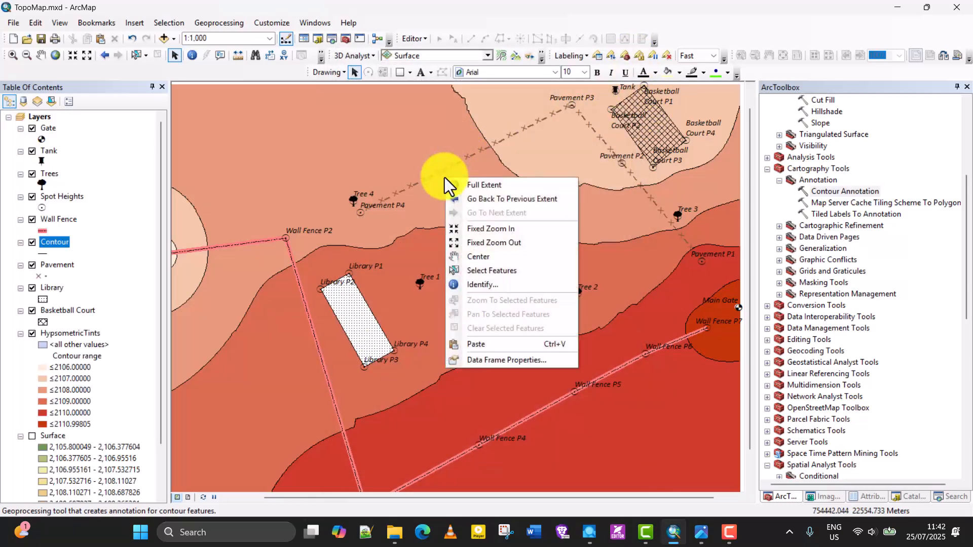
{"action": "left_click", "coordinate": [489, 357]}
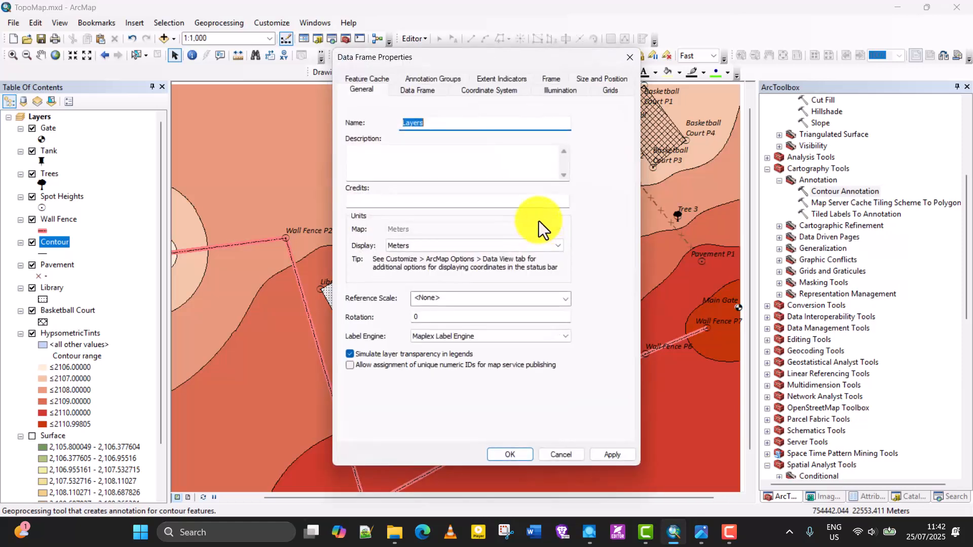
{"action": "left_click_drag", "start_coordinate": [530, 54], "coordinate": [779, 29]}
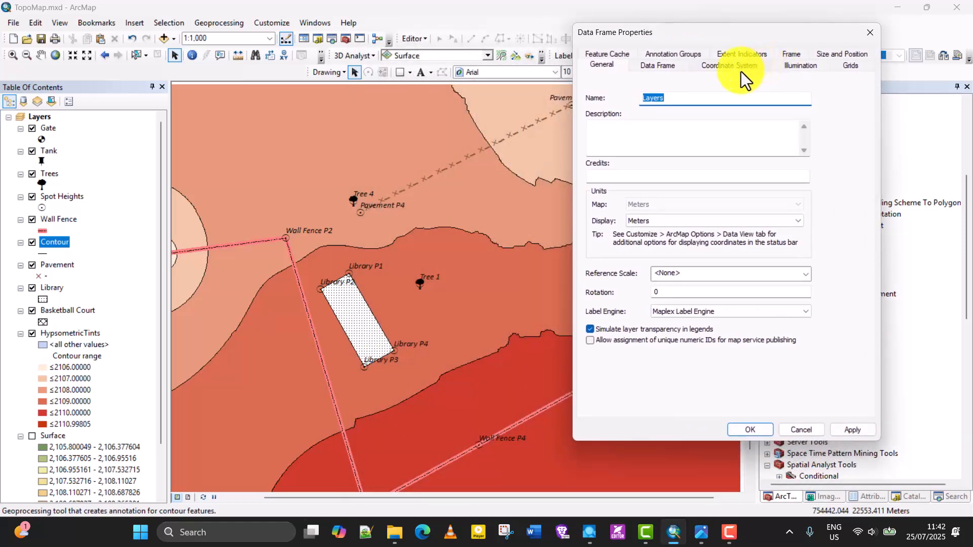
{"action": "left_click", "coordinate": [722, 66]}
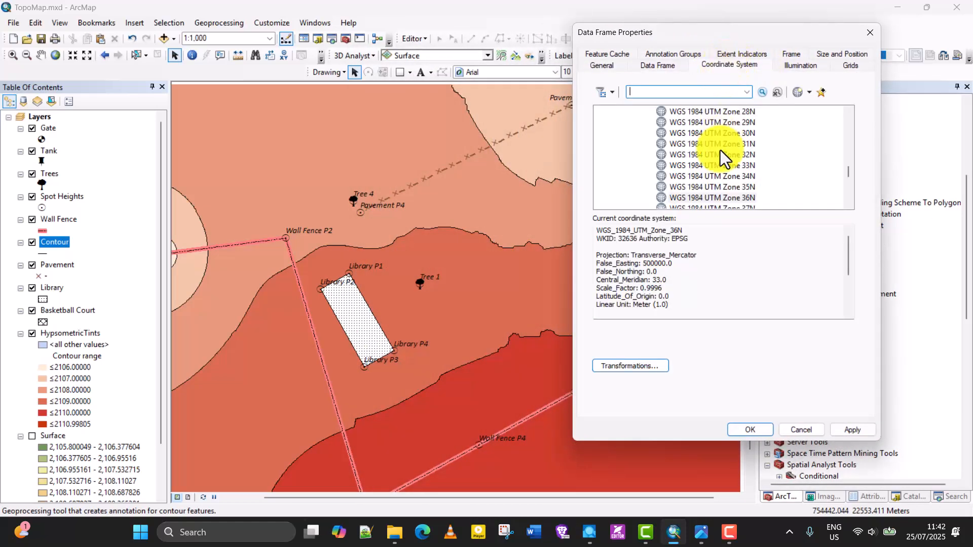
{"action": "scroll", "coordinate": [720, 151], "scroll_direction": "up", "scroll_amount": 6}
{"action": "scroll", "coordinate": [617, 154], "scroll_direction": "down", "scroll_amount": 6}
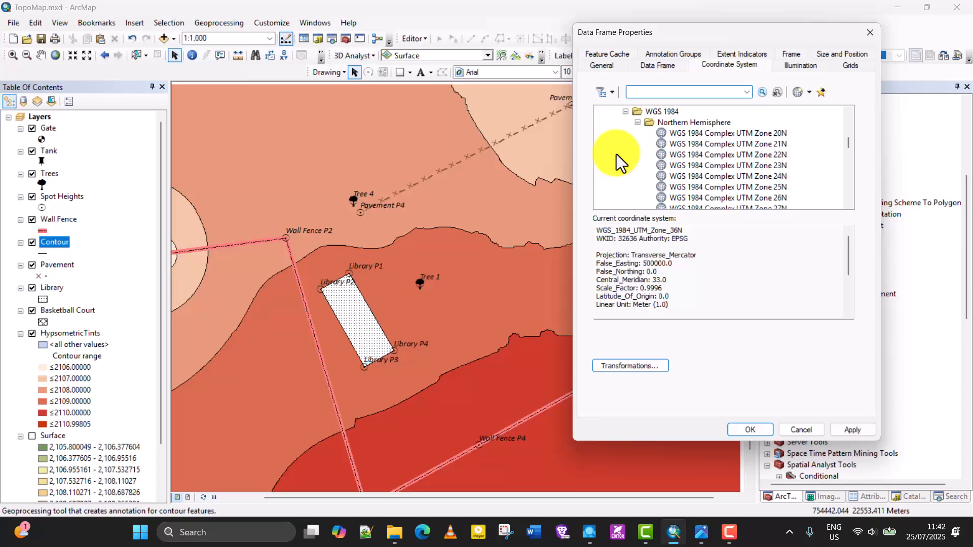
{"action": "left_click", "coordinate": [637, 123]}
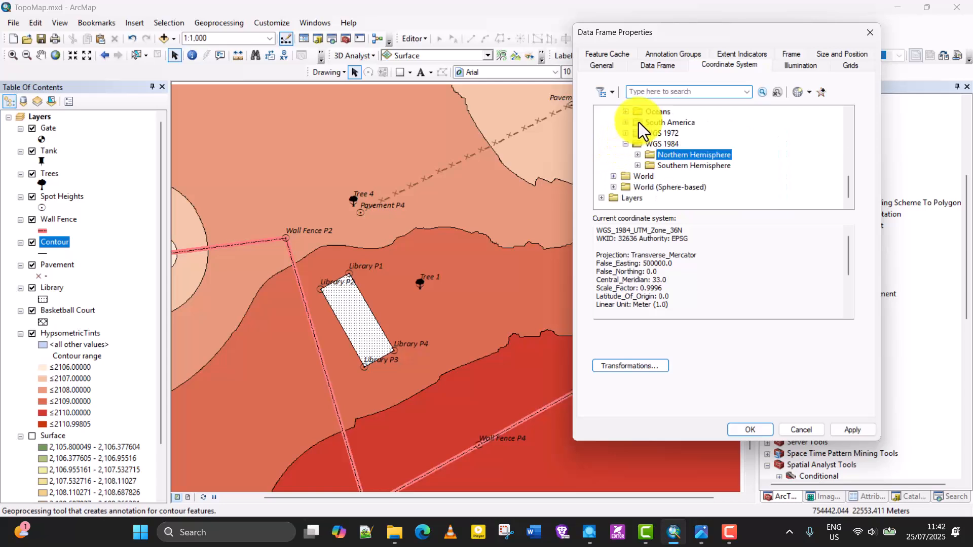
{"action": "left_click", "coordinate": [601, 201]}
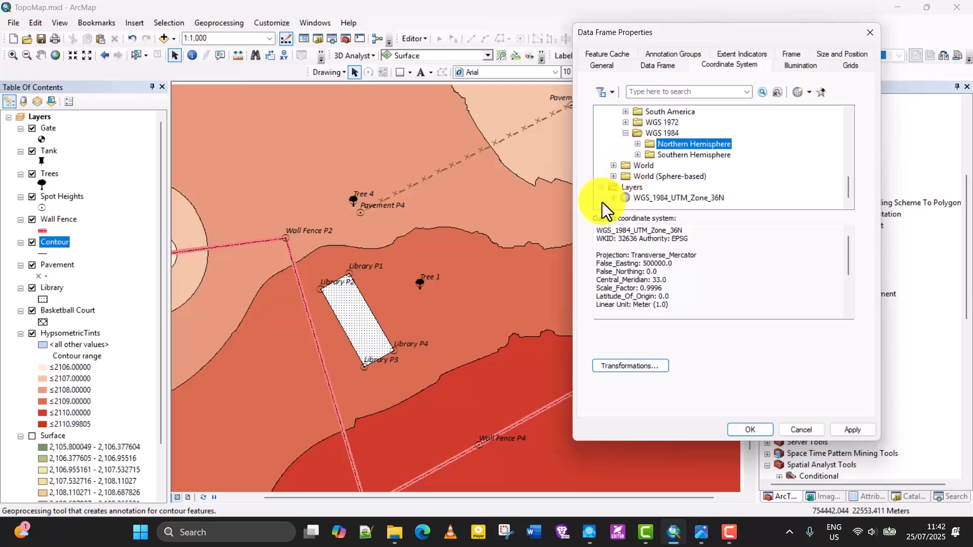
{"action": "left_click", "coordinate": [710, 200]}
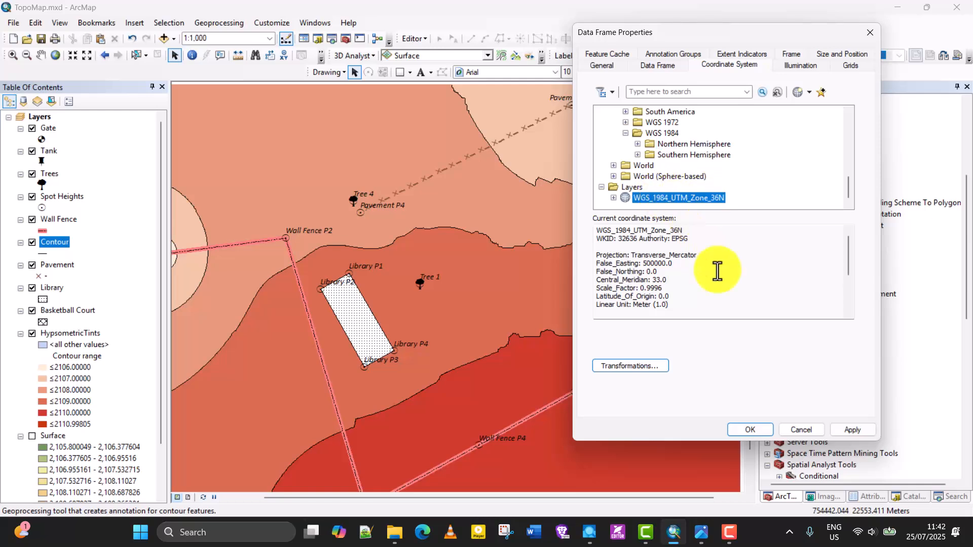
{"action": "left_click", "coordinate": [760, 432]}
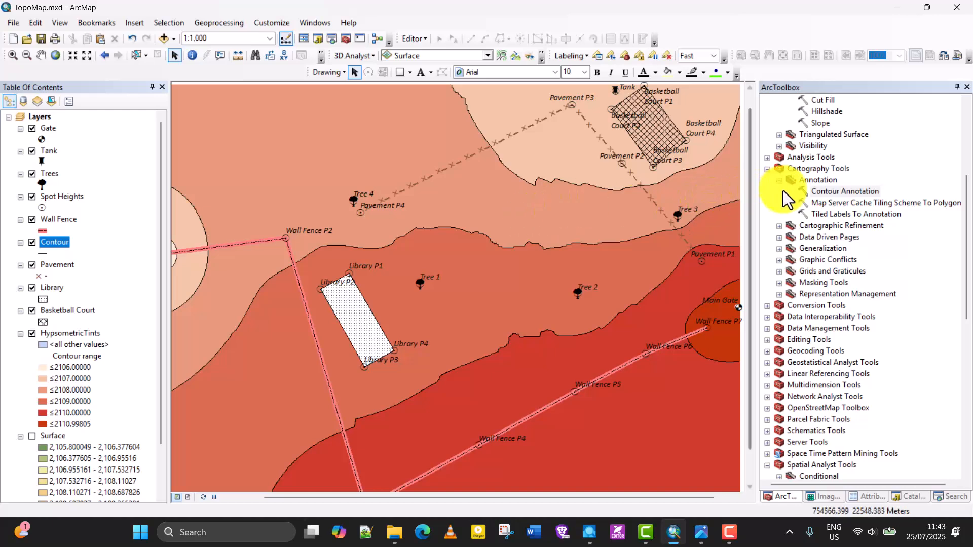
{"action": "double_click", "coordinate": [835, 194]}
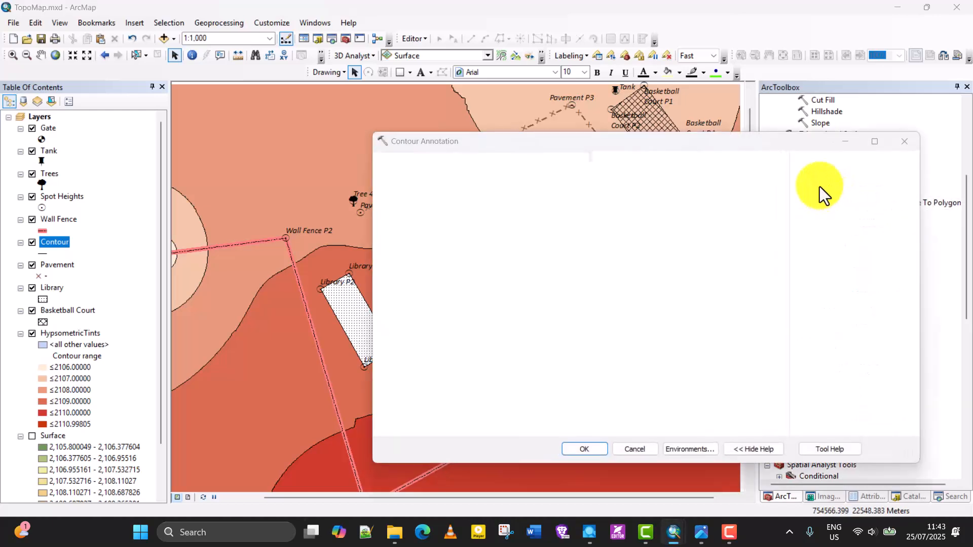
{"action": "mouse_move", "coordinate": [780, 147]}
{"action": "left_mouse_down"}
{"action": "mouse_move", "coordinate": [732, 110]}
{"action": "mouse_move", "coordinate": [740, 151]}
{"action": "left_mouse_up"}
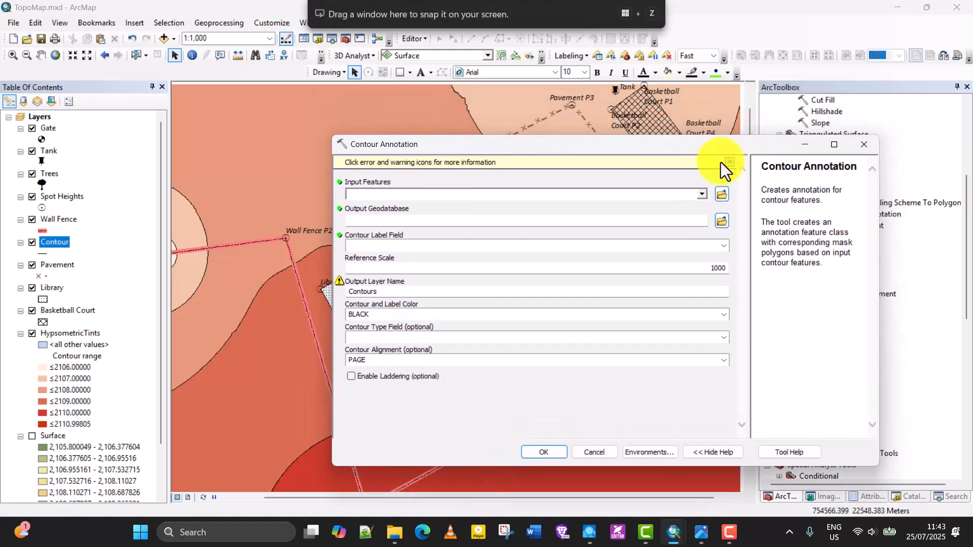
{"action": "left_click", "coordinate": [703, 194]}
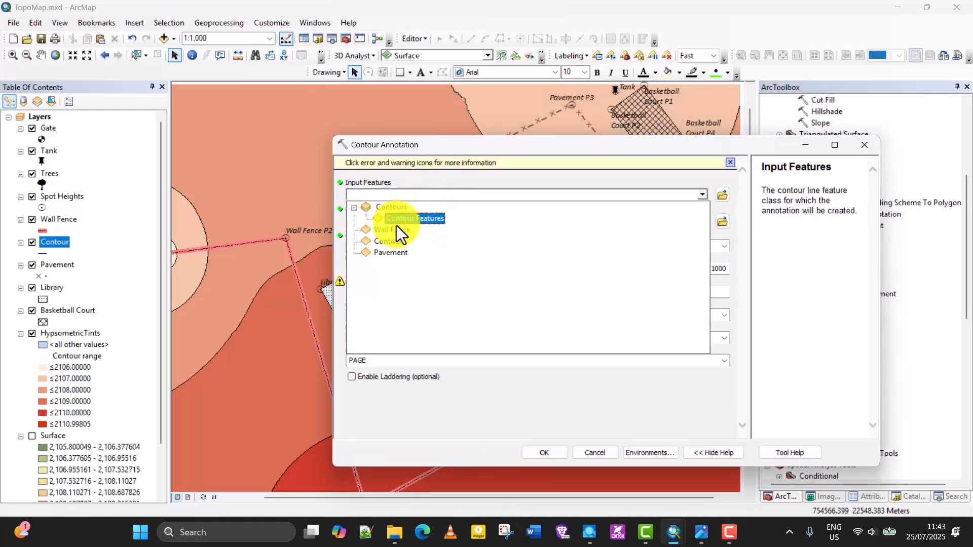
{"action": "left_click", "coordinate": [388, 239]}
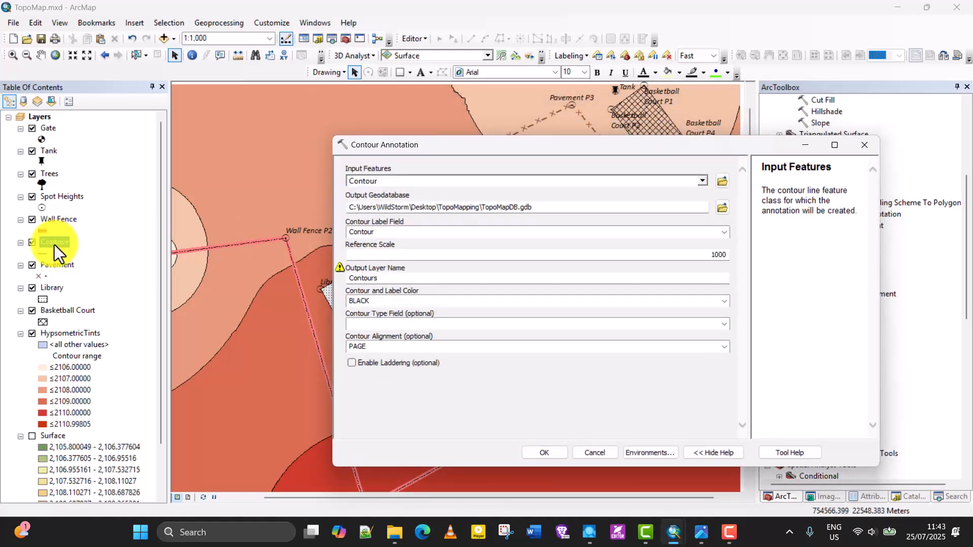
{"action": "left_click", "coordinate": [715, 254]}
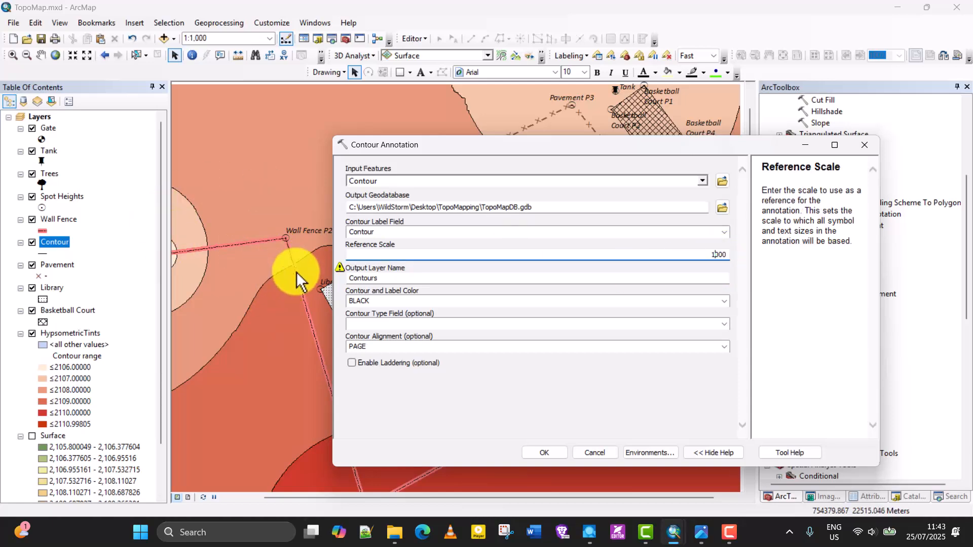
{"action": "left_click", "coordinate": [557, 452]}
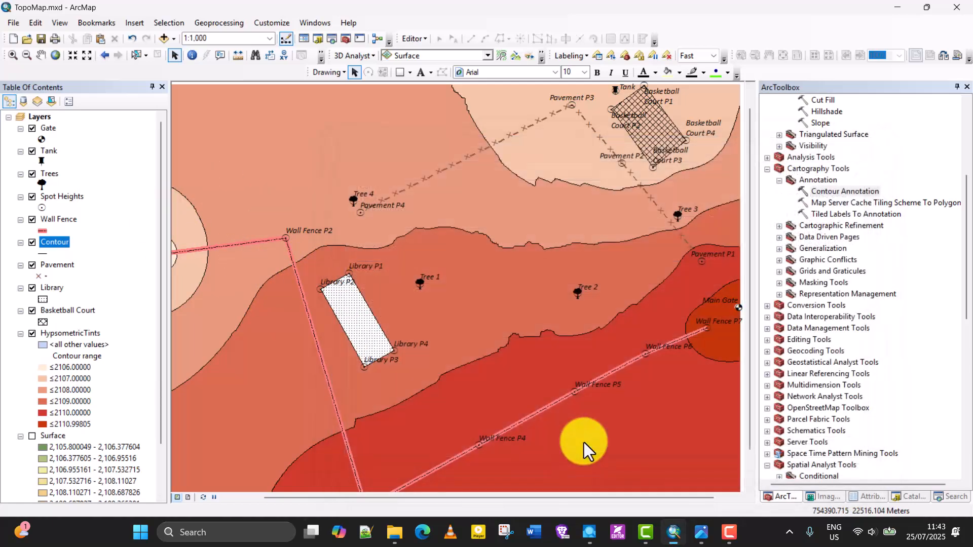
{"action": "scroll", "coordinate": [483, 299], "scroll_direction": "up", "scroll_amount": 3}
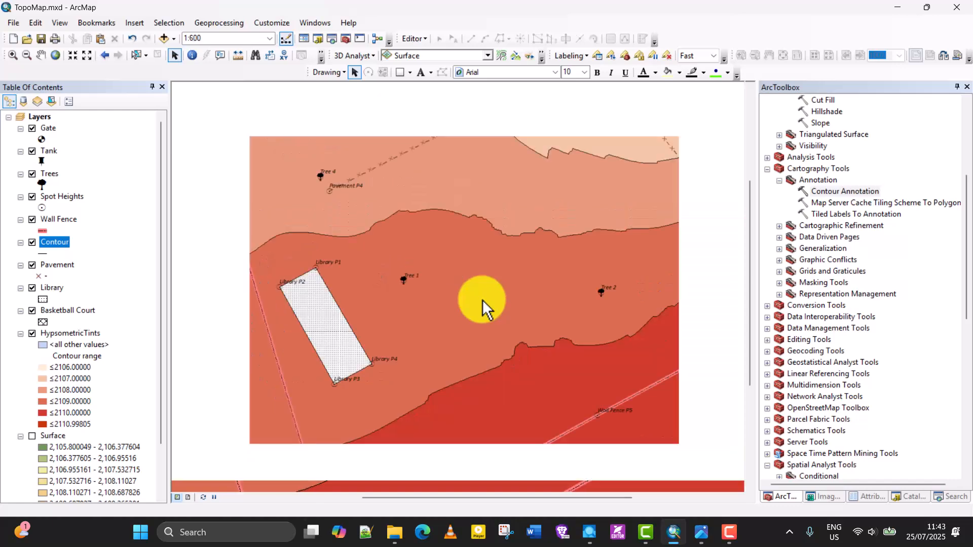
{"action": "scroll", "coordinate": [455, 276], "scroll_direction": "down", "scroll_amount": 1}
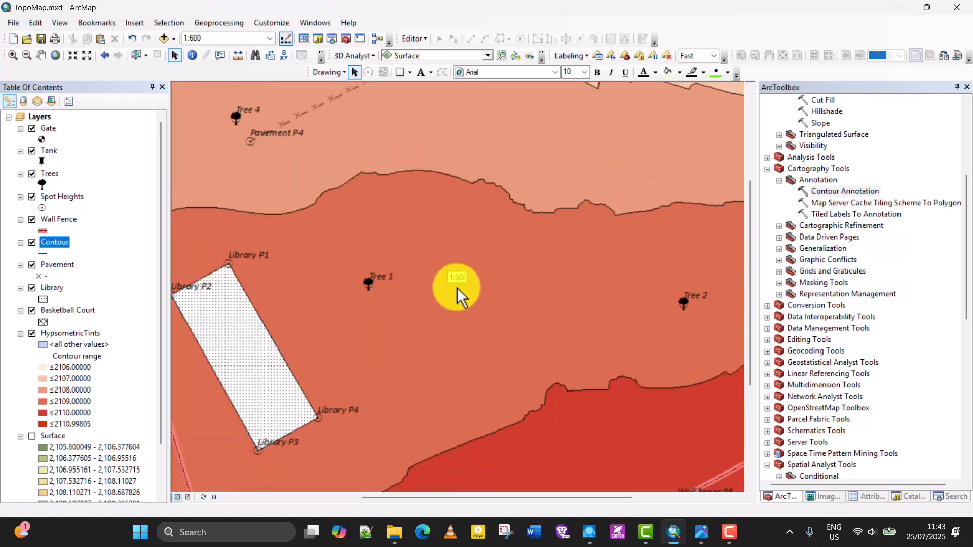
{"action": "scroll", "coordinate": [458, 282], "scroll_direction": "up", "scroll_amount": 1}
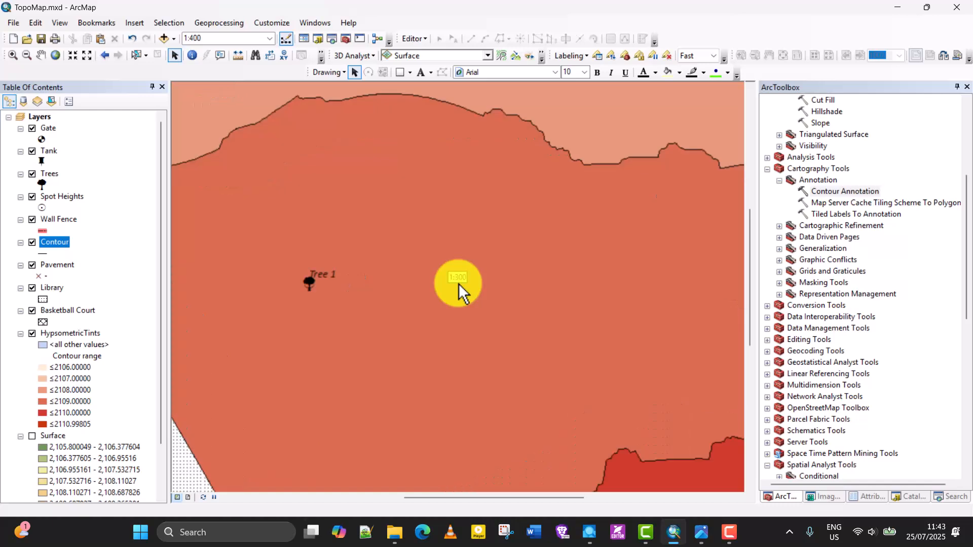
{"action": "scroll", "coordinate": [458, 287], "scroll_direction": "down", "scroll_amount": 3}
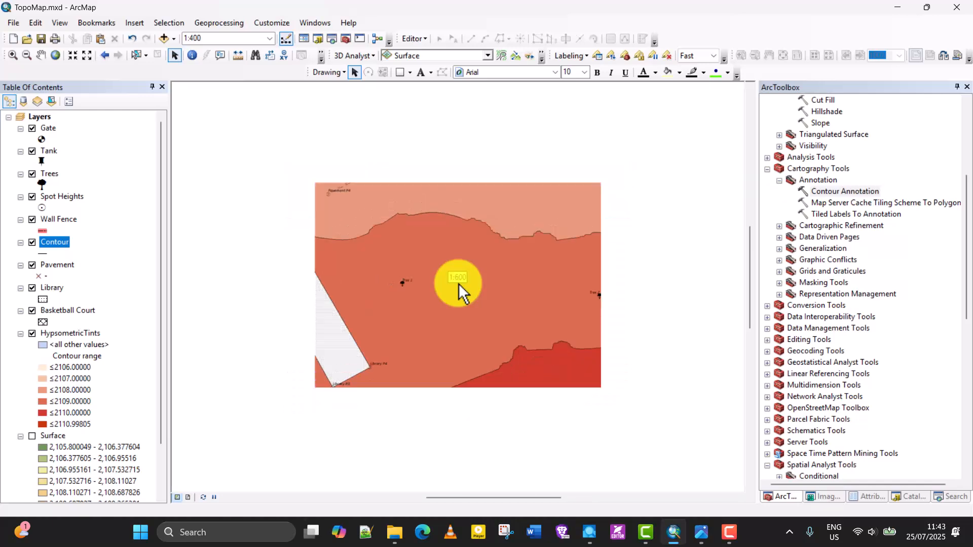
{"action": "scroll", "coordinate": [459, 291], "scroll_direction": "down", "scroll_amount": 1}
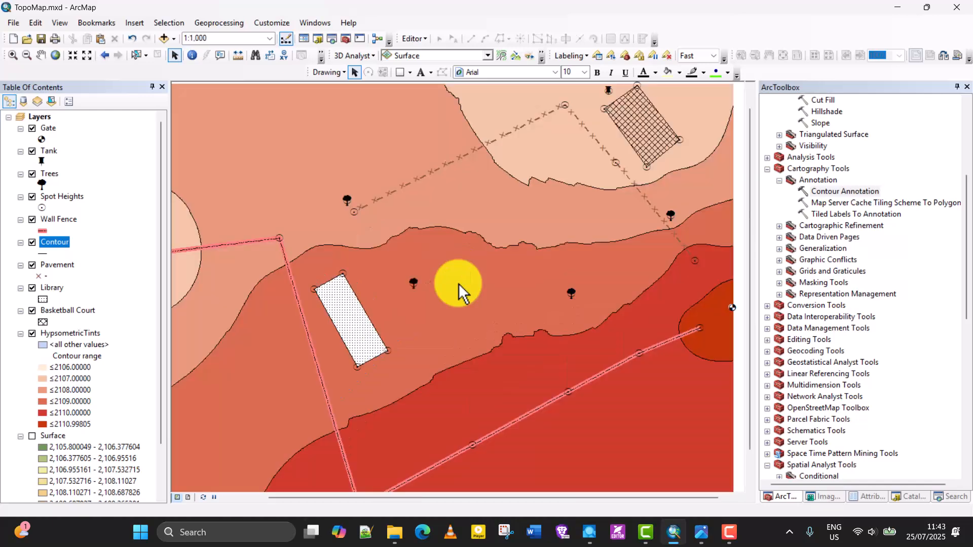
{"action": "scroll", "coordinate": [458, 292], "scroll_direction": "up", "scroll_amount": 1}
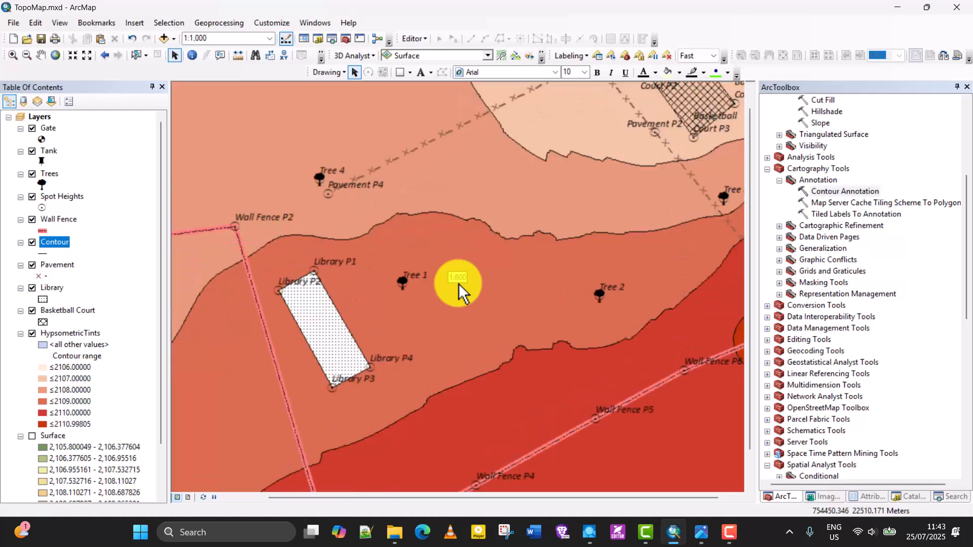
{"action": "scroll", "coordinate": [461, 293], "scroll_direction": "down", "scroll_amount": 1}
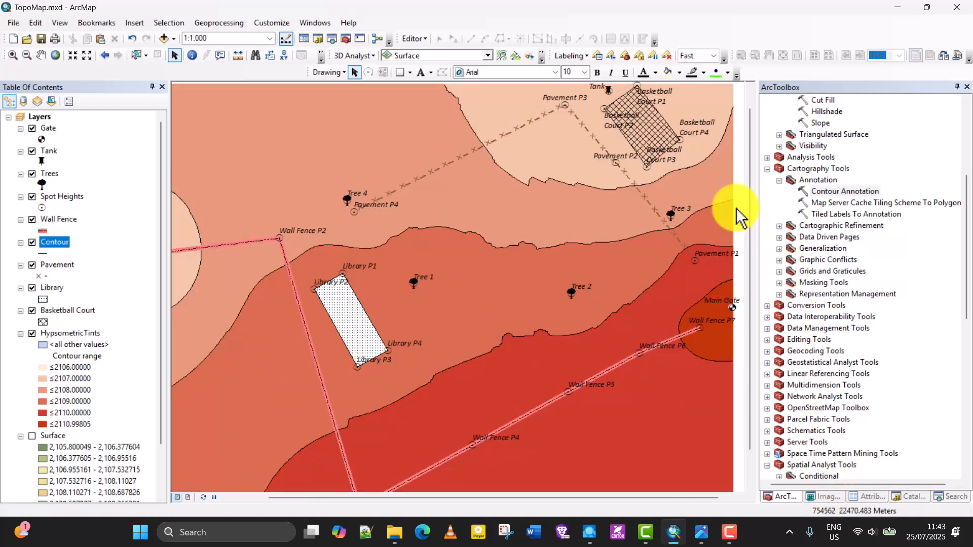
Step: Run Contour Annotation on the Contour layer with a reference scale of 1000 and ContourType as the contour type field
{"action": "double_click", "coordinate": [831, 191]}
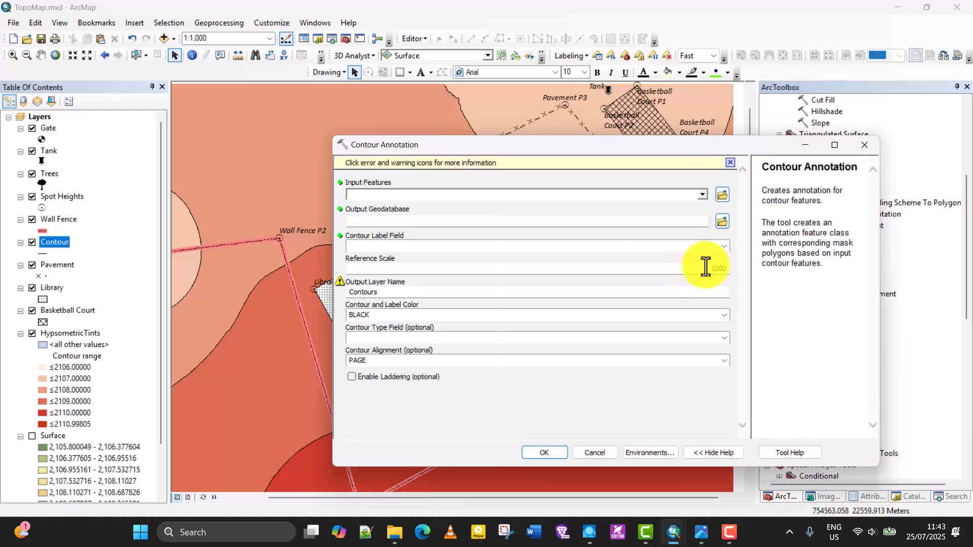
{"action": "left_click", "coordinate": [710, 269]}
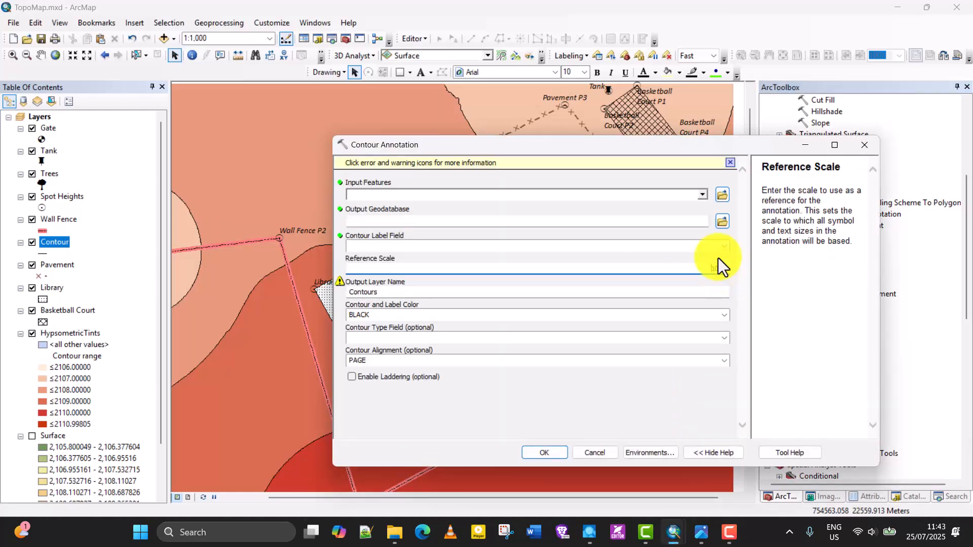
{"action": "left_click", "coordinate": [703, 193]}
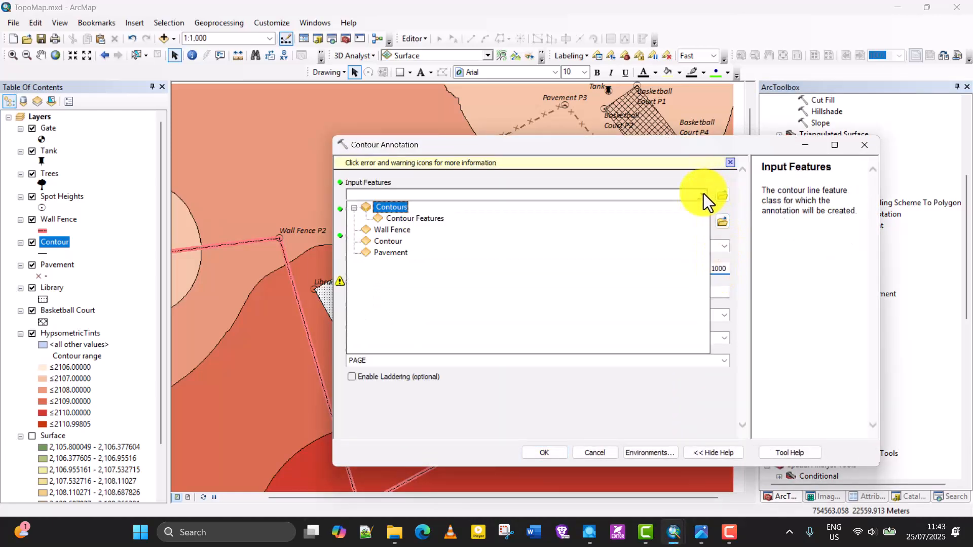
{"action": "left_click", "coordinate": [394, 240]}
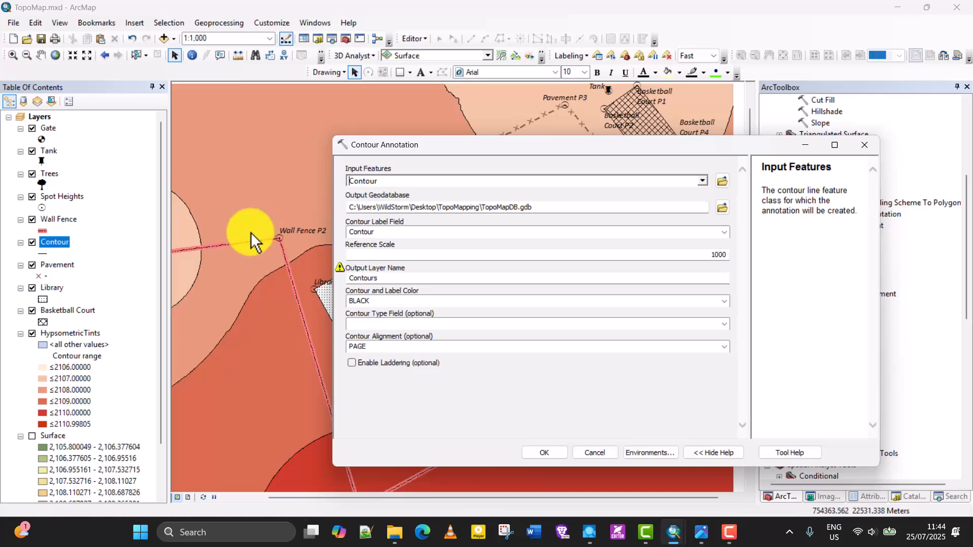
{"action": "left_click", "coordinate": [717, 256]}
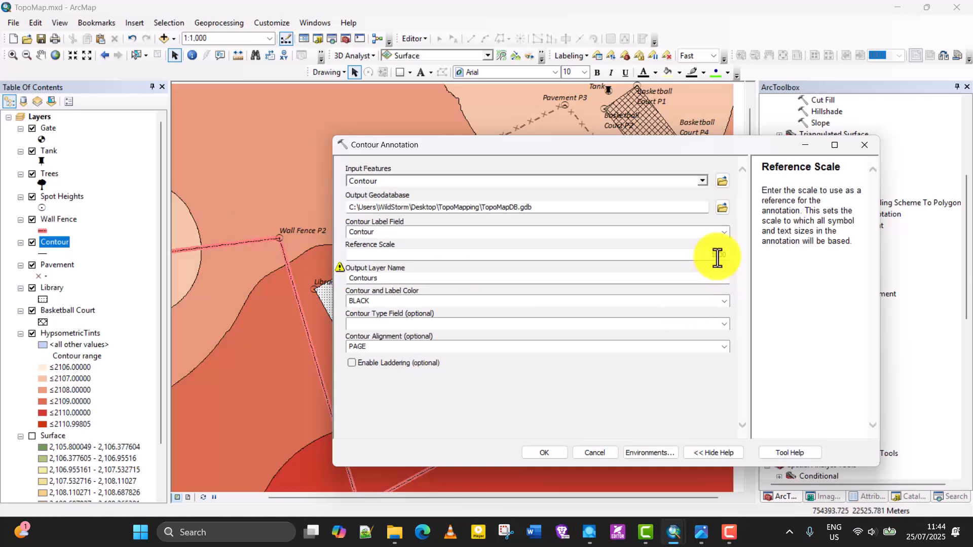
{"action": "left_click", "coordinate": [725, 327]}
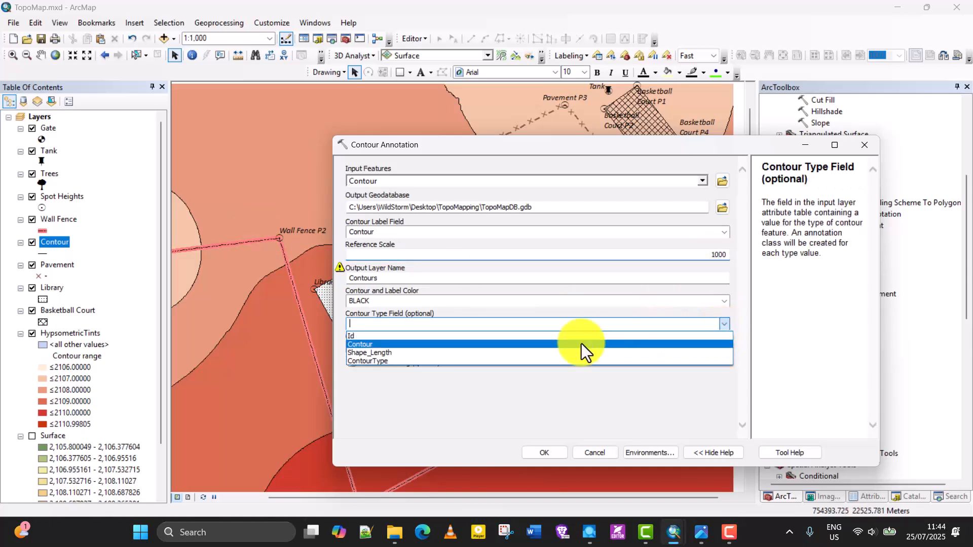
{"action": "left_click", "coordinate": [376, 361]}
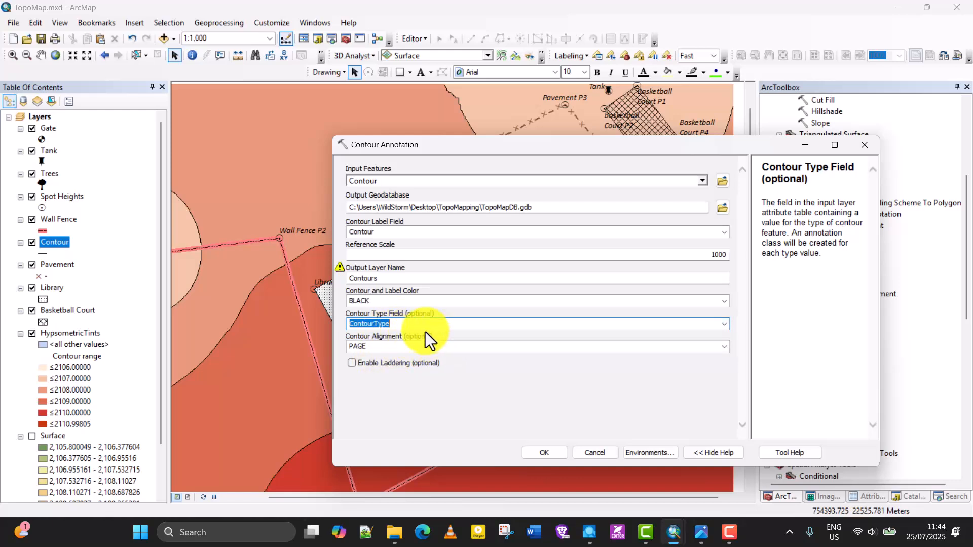
{"action": "left_click", "coordinate": [549, 453]}
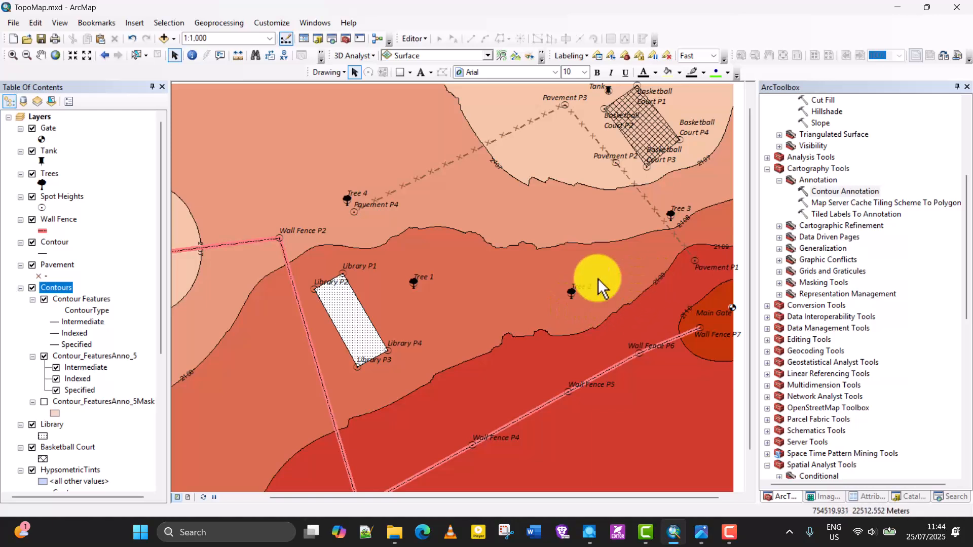
Step: Hide the original Contour layer and inspect the new contour labels near the main gate
{"action": "left_click", "coordinate": [32, 242]}
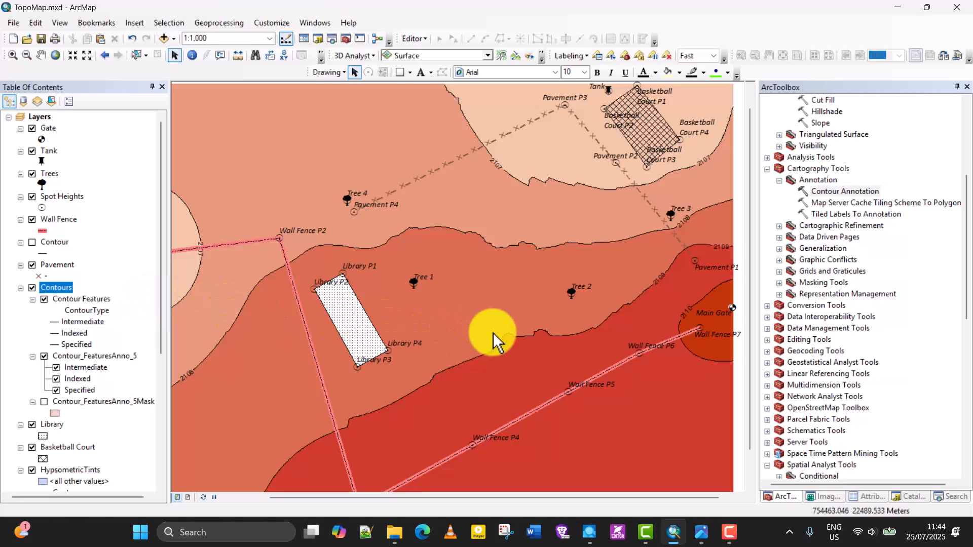
{"action": "scroll", "coordinate": [692, 276], "scroll_direction": "down", "scroll_amount": 3}
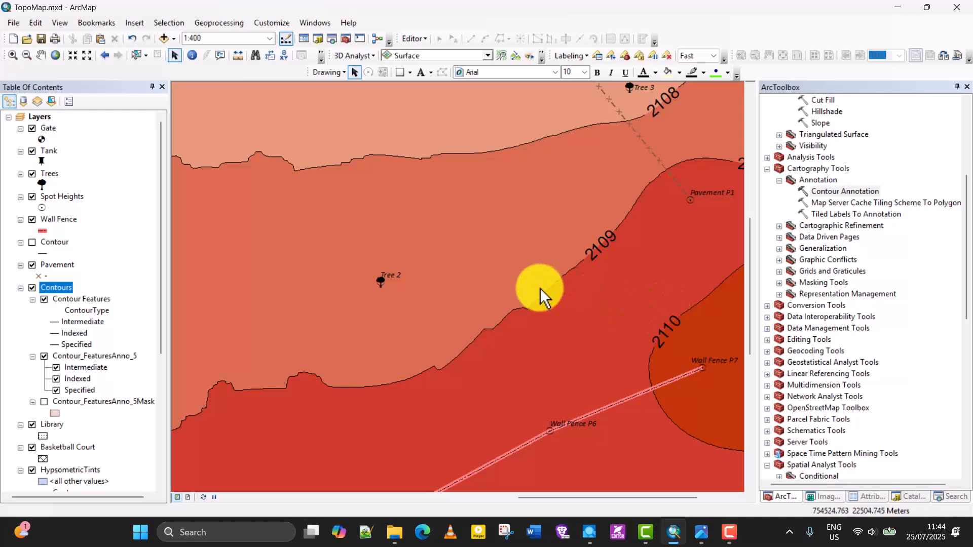
{"action": "scroll", "coordinate": [683, 312], "scroll_direction": "down", "scroll_amount": 1}
{"action": "scroll", "coordinate": [629, 306], "scroll_direction": "up", "scroll_amount": 1}
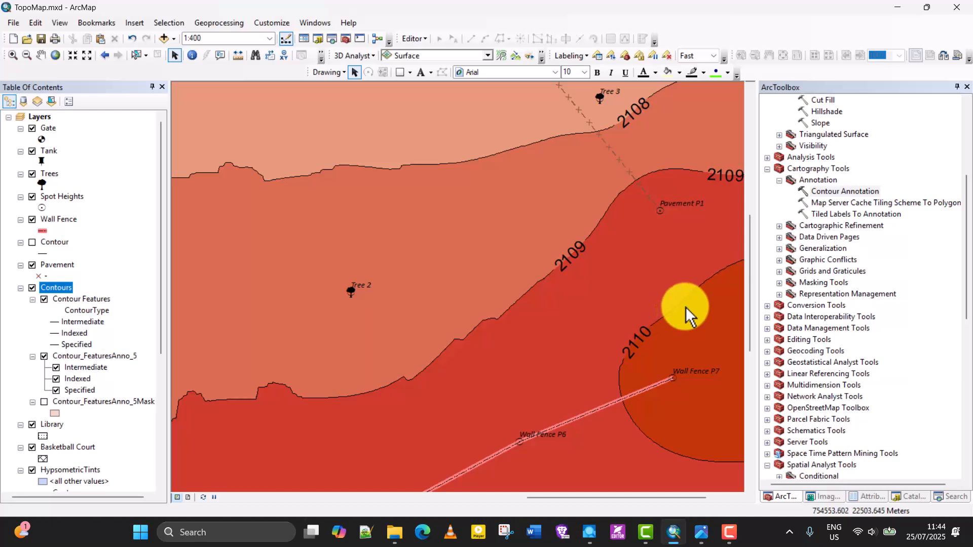
Step: Set the line width of the Indexed contour symbol in the Contours group to 1.5
{"action": "double_click", "coordinate": [54, 334]}
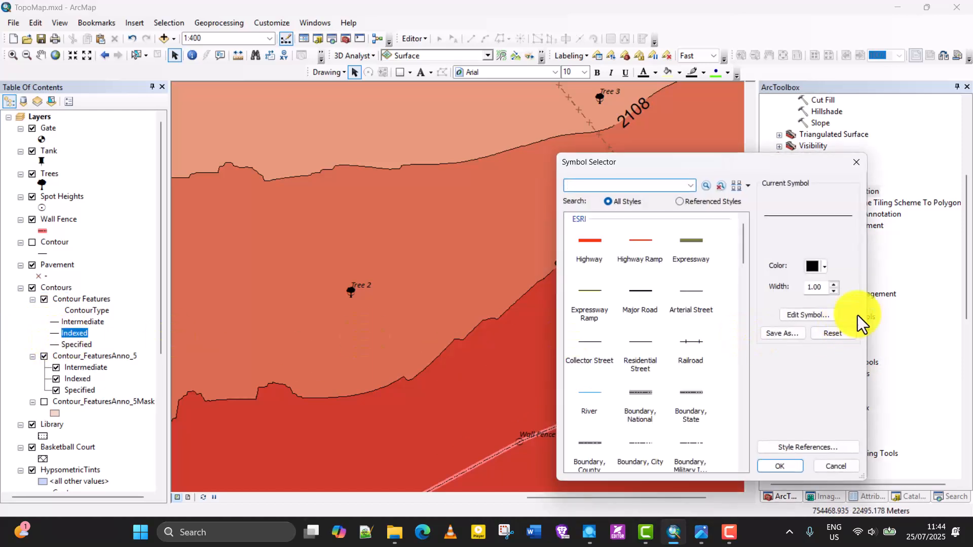
{"action": "double_click", "coordinate": [816, 287]}
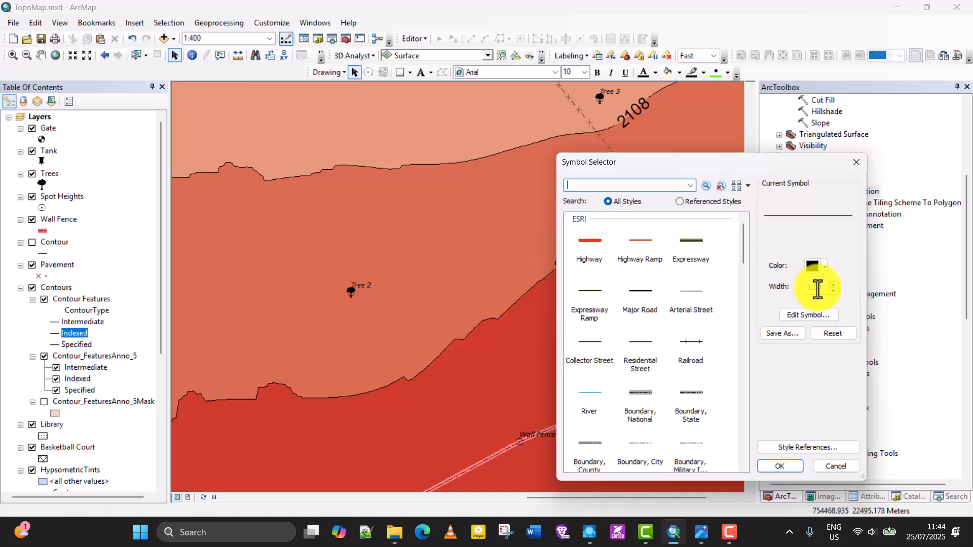
{"action": "type", "text": "2"}
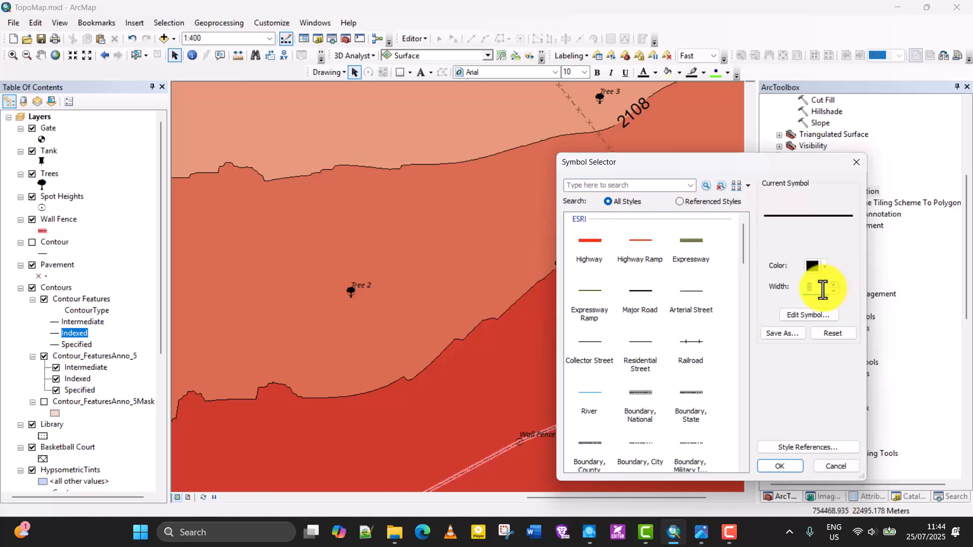
{"action": "type", "text": "1.5"}
{"action": "left_click", "coordinate": [770, 464]}
{"action": "scroll", "coordinate": [449, 289], "scroll_direction": "down", "scroll_amount": 2}
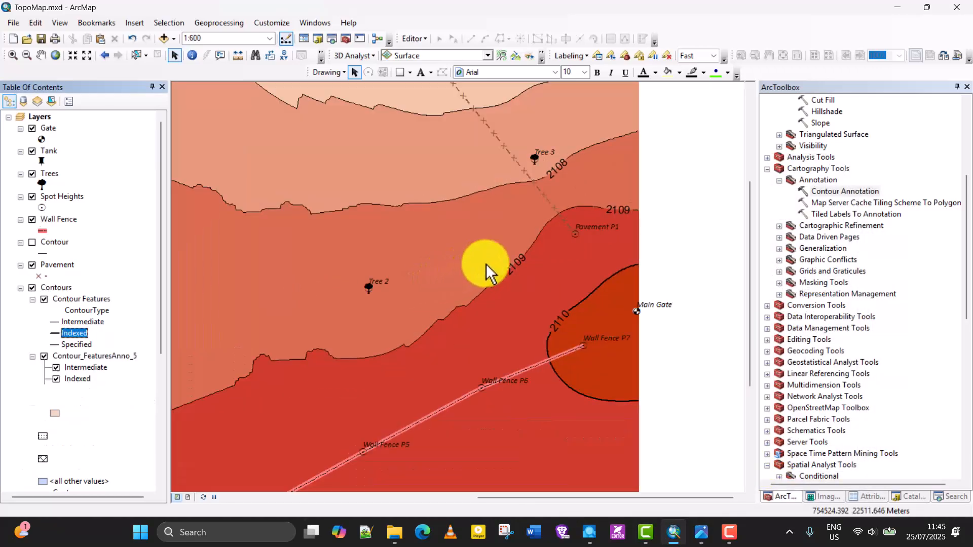
{"action": "scroll", "coordinate": [497, 259], "scroll_direction": "down", "scroll_amount": 1}
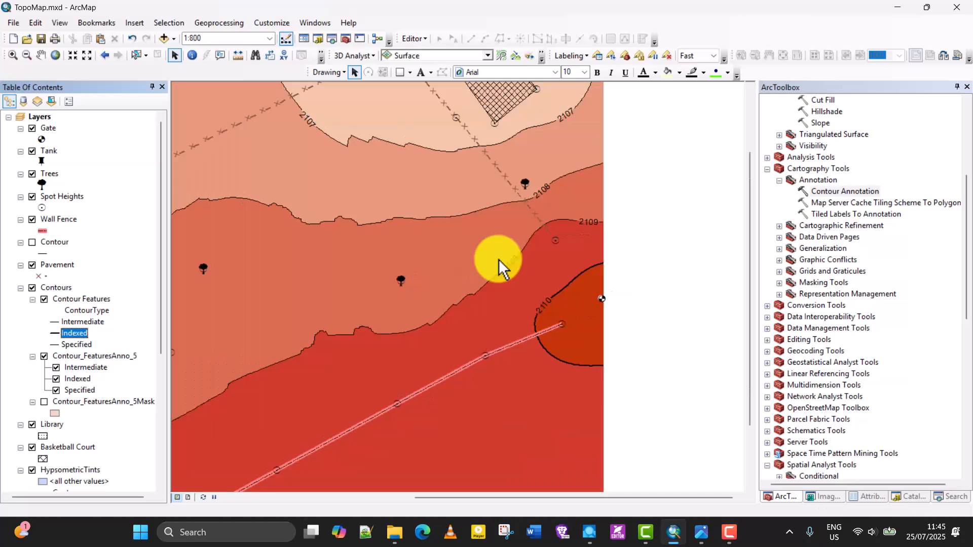
{"action": "scroll", "coordinate": [555, 272], "scroll_direction": "up", "scroll_amount": 2}
{"action": "scroll", "coordinate": [555, 271], "scroll_direction": "down", "scroll_amount": 2}
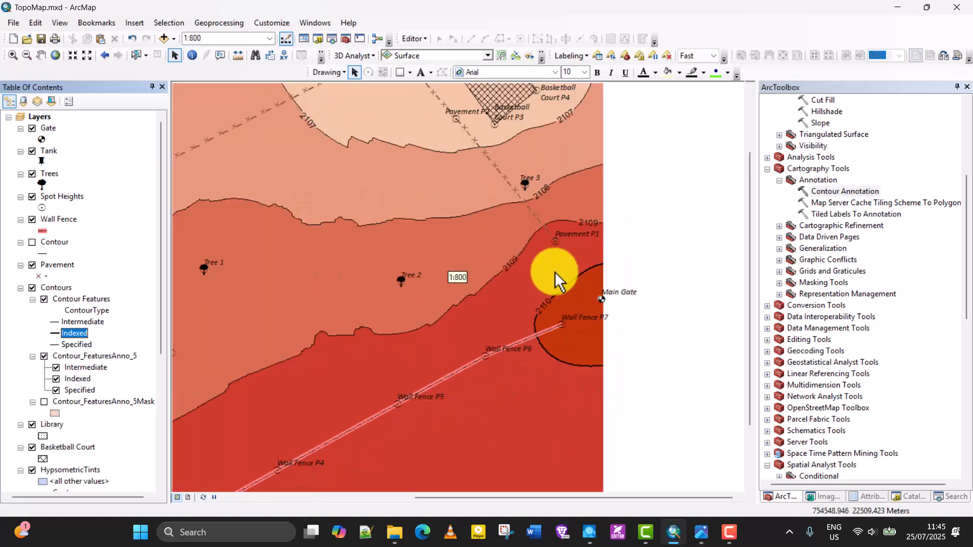
{"action": "scroll", "coordinate": [382, 257], "scroll_direction": "up", "scroll_amount": 1}
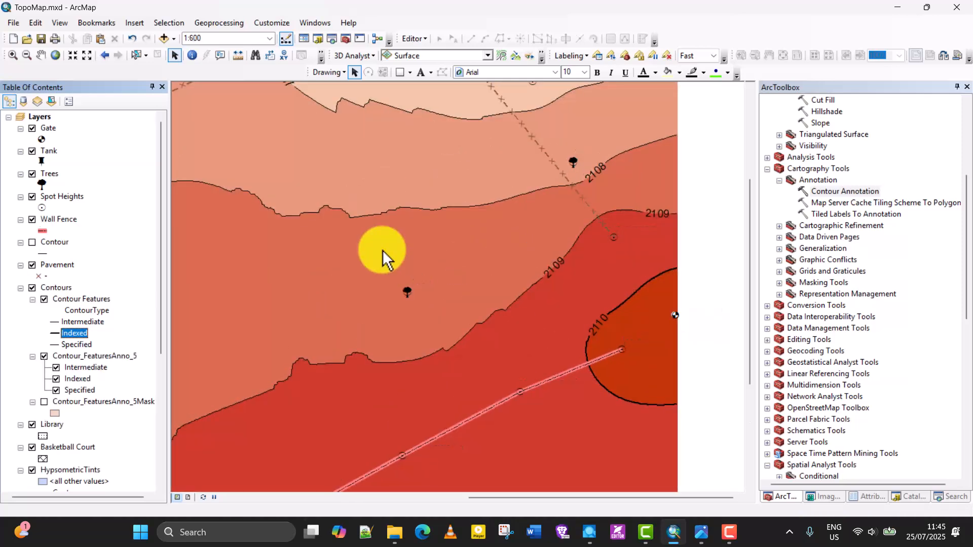